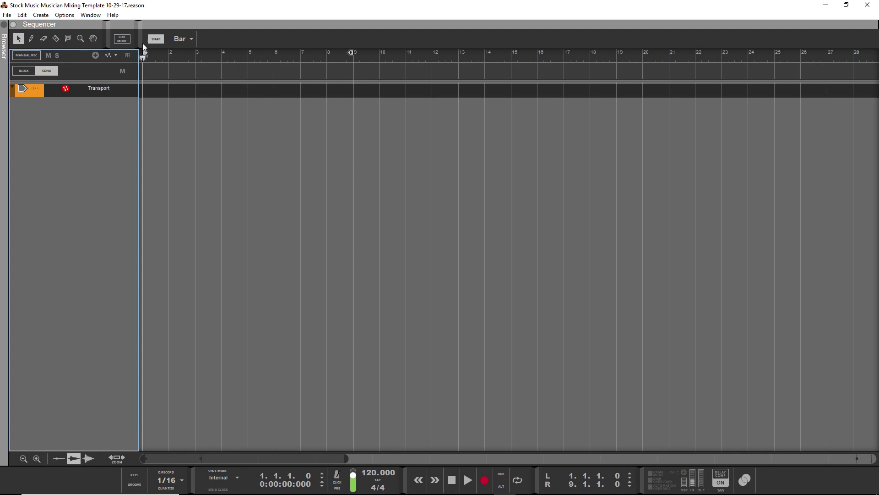
Try block arrangement mode and the block name list, then return to the song arrangement unchanged
left_click(24, 70)
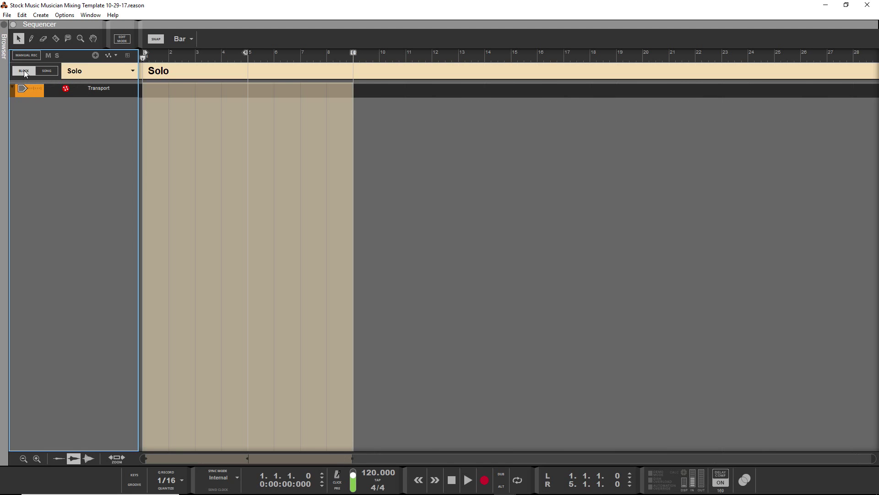
left_click(117, 69)
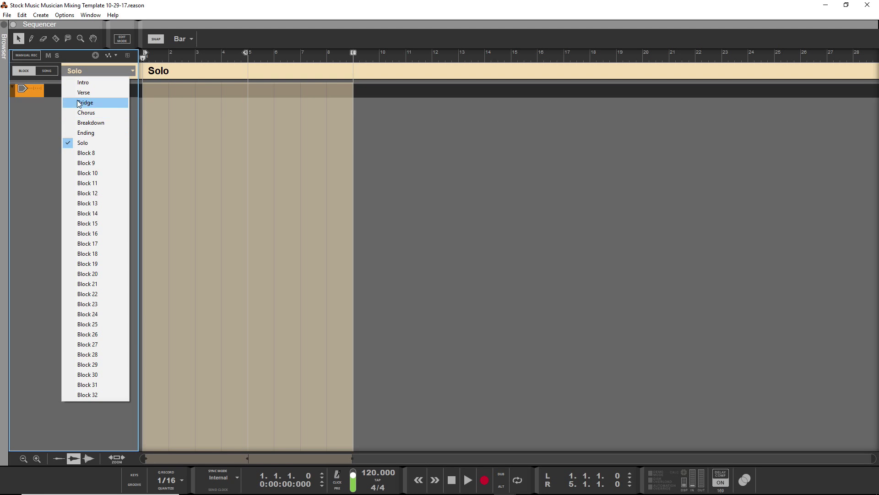
left_click(39, 110)
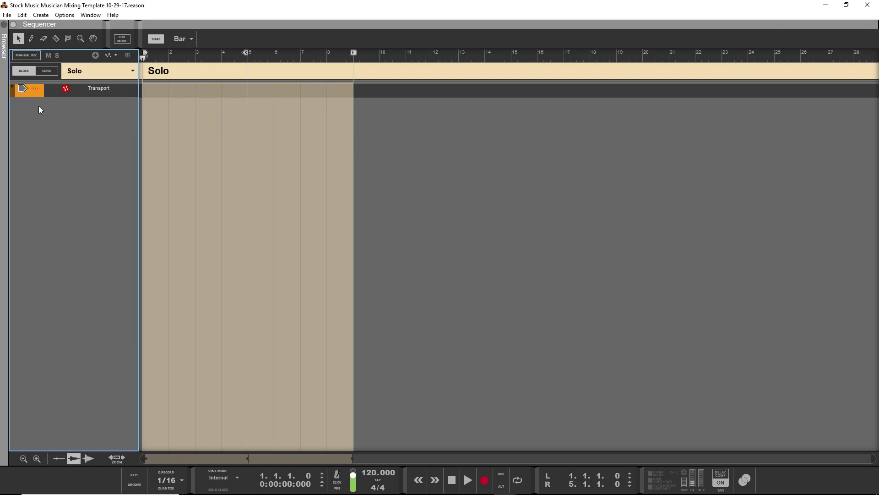
left_click(39, 73)
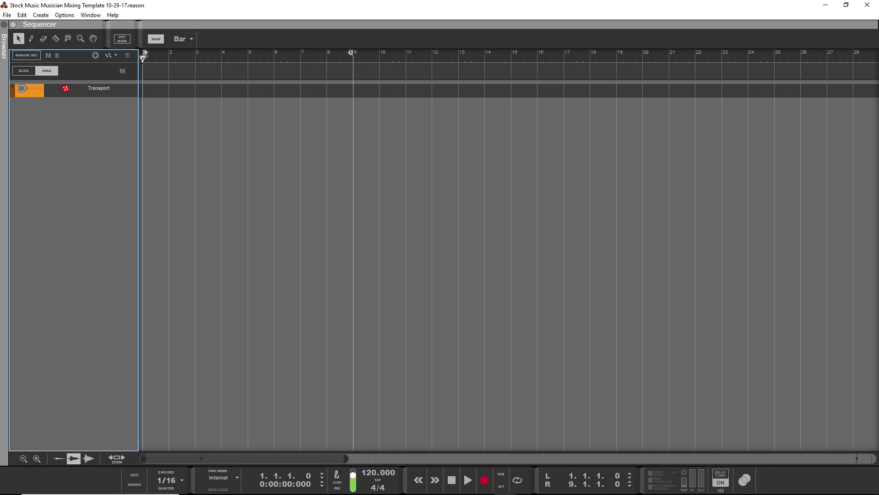
Draw blocks across bars 1–7 and 14–21, and name the middle block (bars 7–14) Verse
left_click_drag(144, 71, 481, 76)
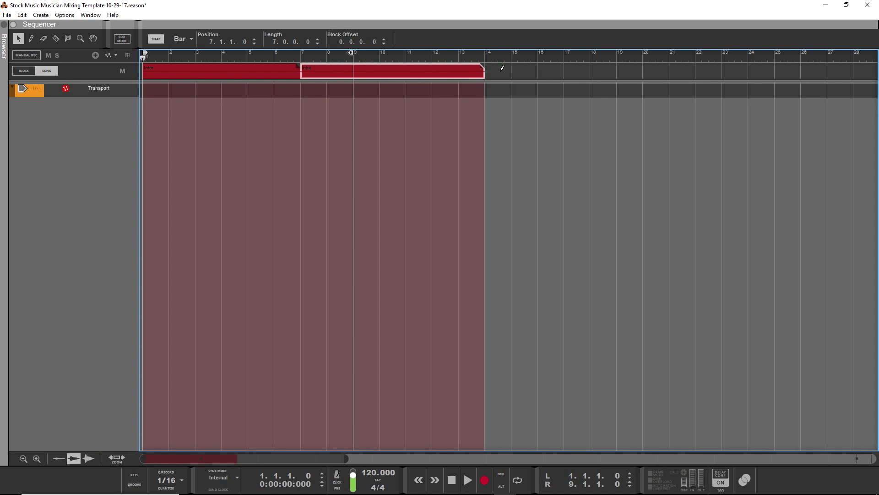
left_click_drag(502, 69, 654, 78)
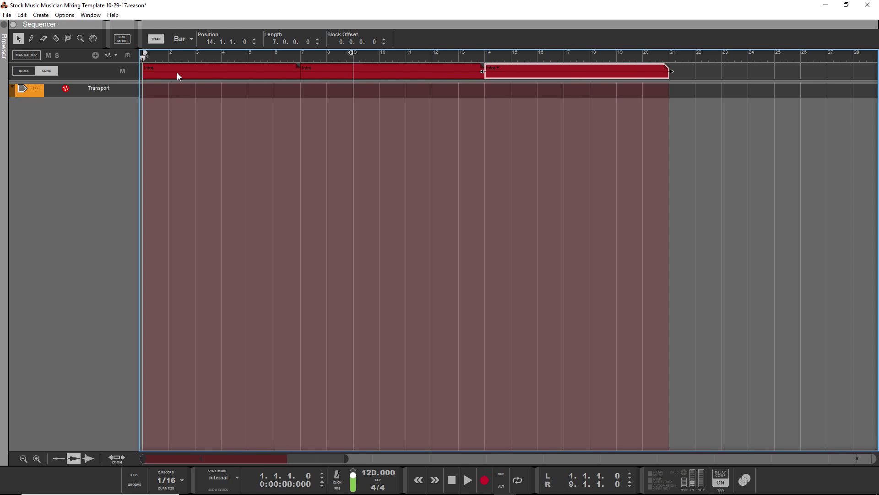
left_click(330, 71)
left_click(314, 68)
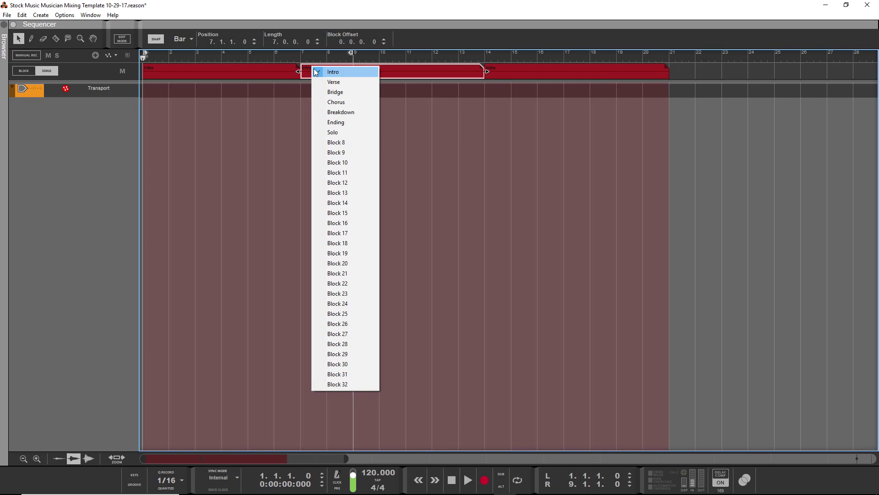
left_click(316, 81)
Name the bars 14–21 block Bridge and set the loop to that selection
left_click(495, 73)
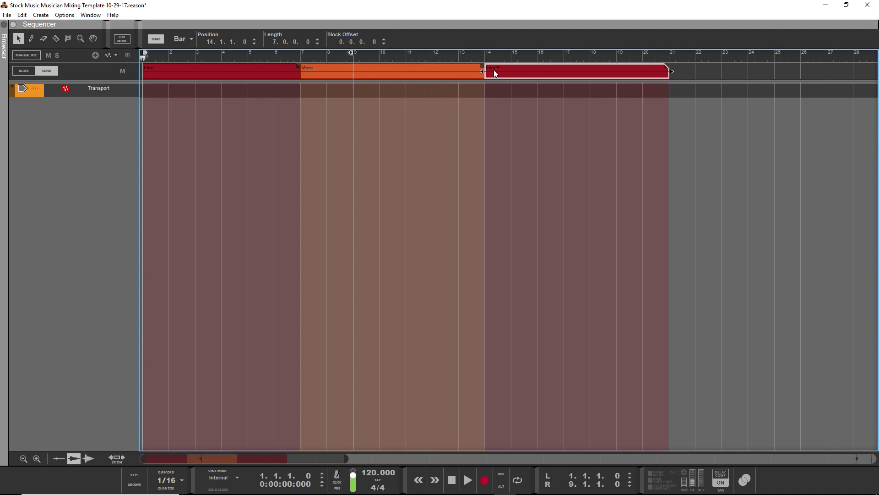
left_click(495, 71)
left_click(506, 95)
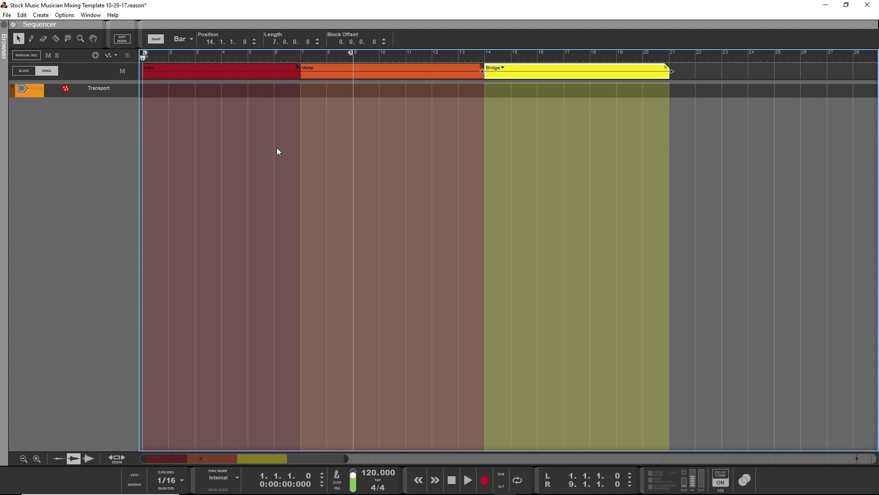
scroll(276, 147, "down", 5)
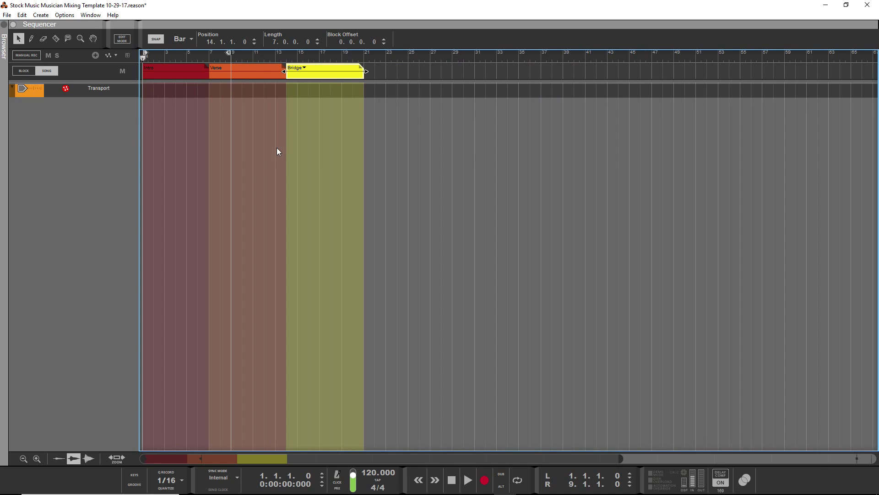
scroll(277, 147, "down", 4)
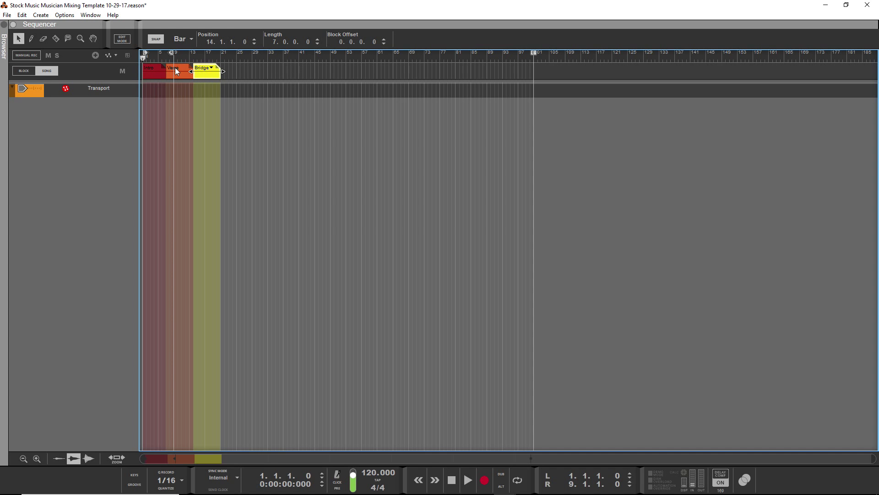
right_click(203, 70)
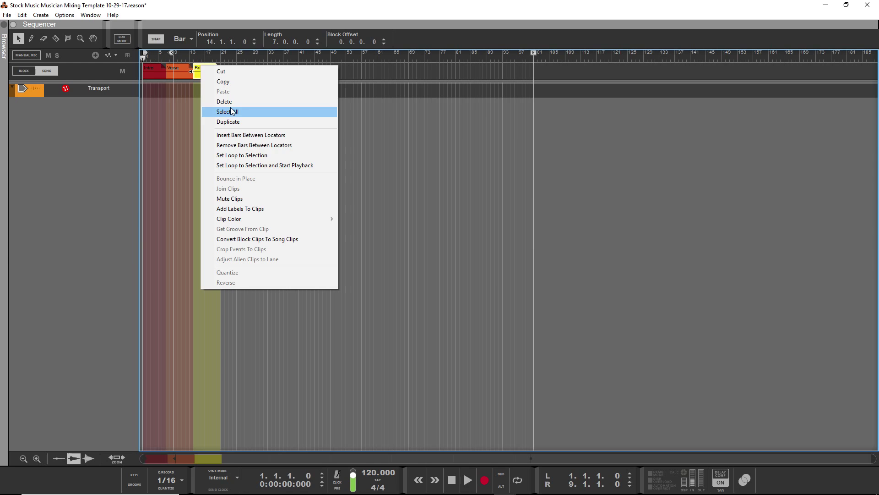
left_click(241, 155)
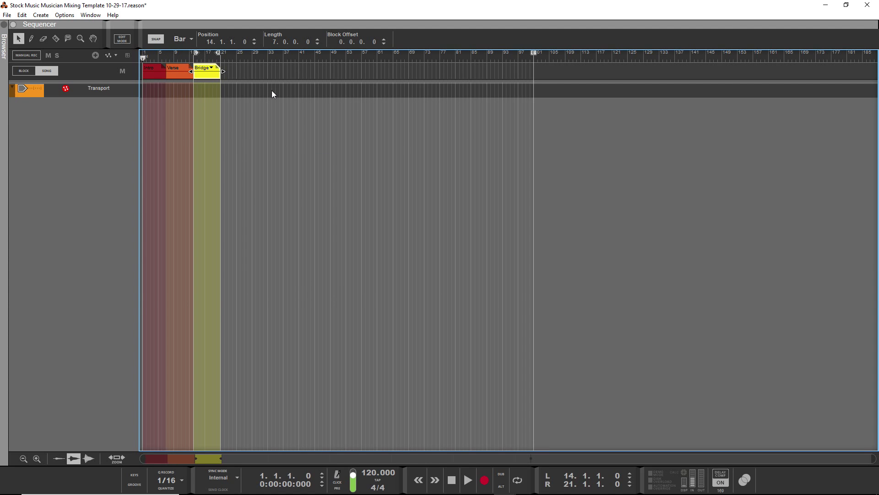
Cycle through the mixer, rack and sequencer views, then clear the Intro, Verse and Bridge blocks
key("F5")
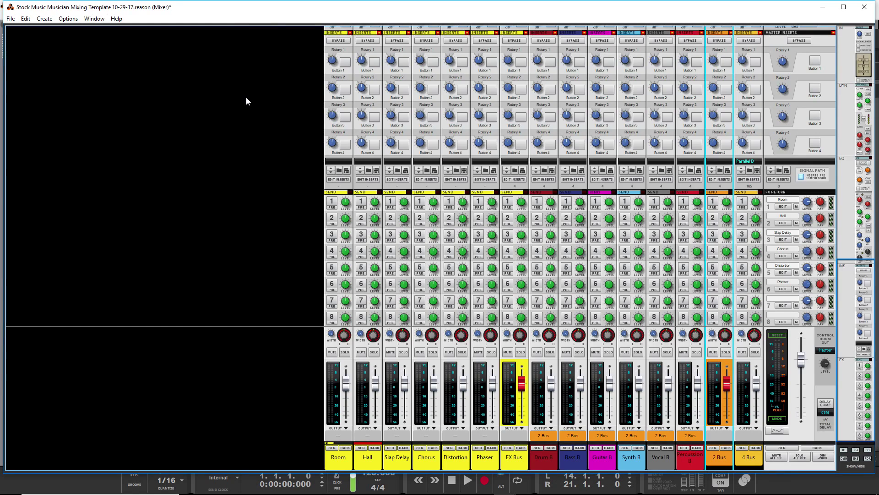
key("F6")
key("F7")
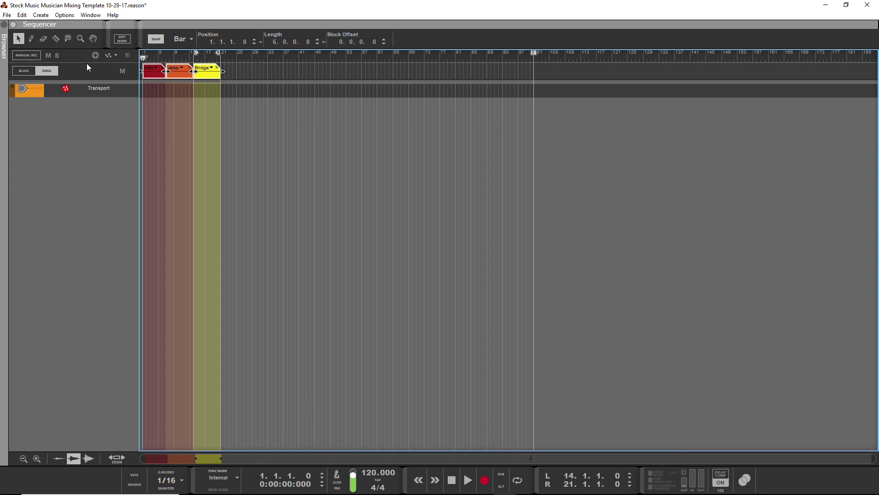
key("ctrl+a")
key("Delete")
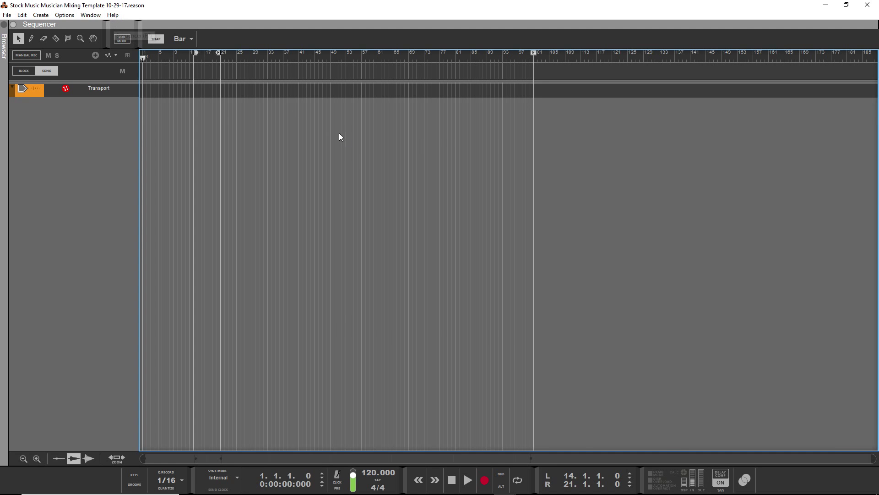
Open the Mixer in its own window and scroll through channels like Room, Hall and FX Bus
key("F5")
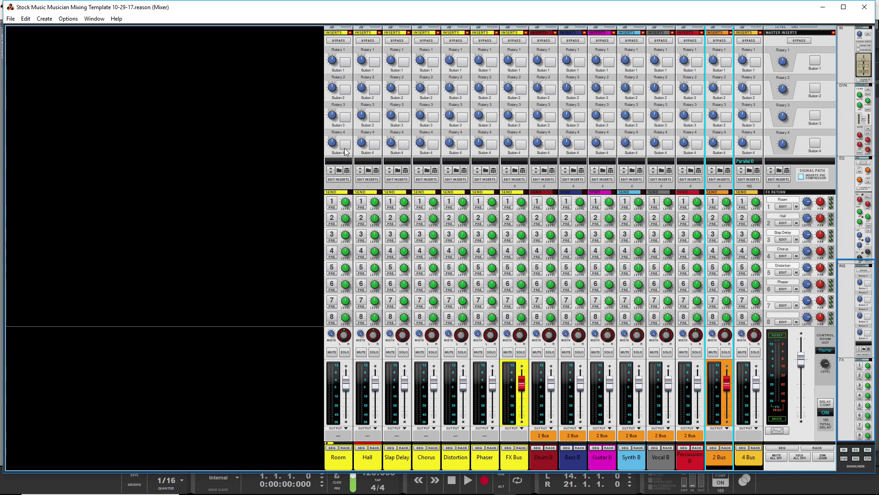
scroll(308, 145, "up", 10)
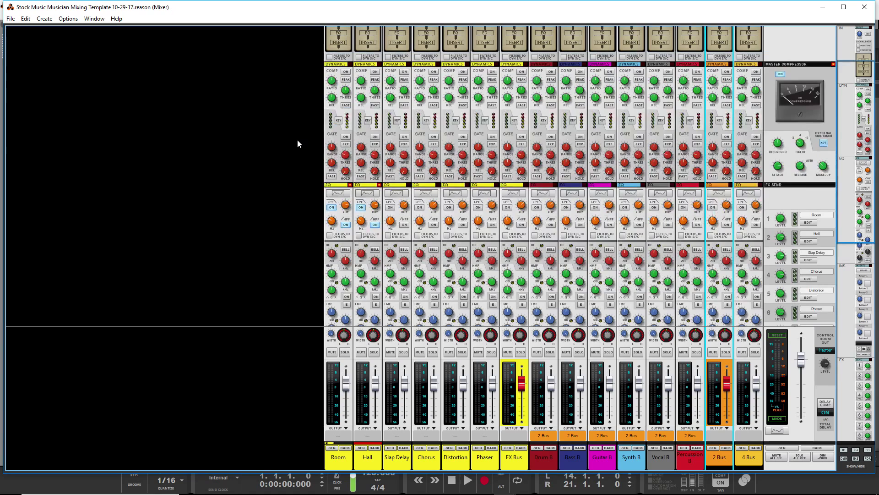
scroll(296, 139, "up", 3)
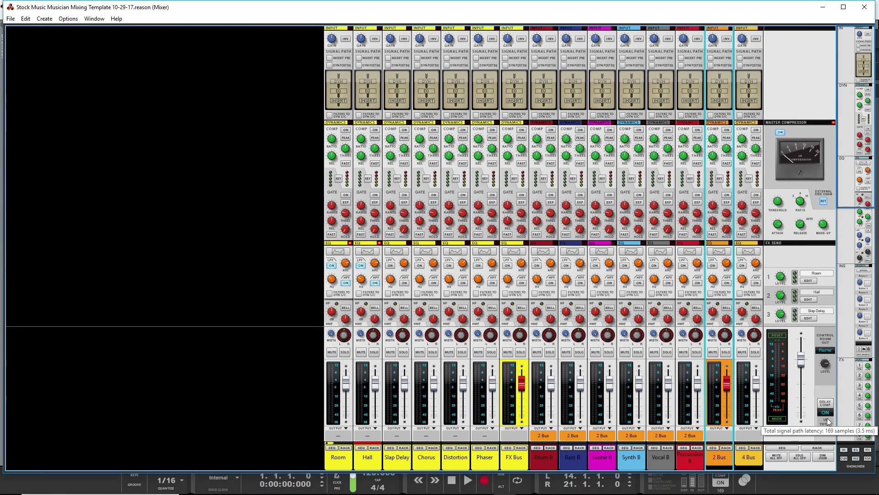
scroll(798, 320, "down", 1)
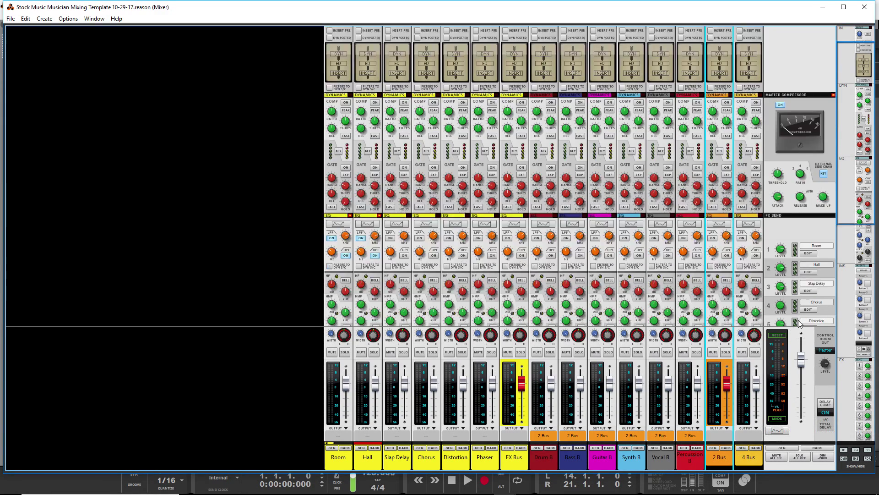
scroll(827, 320, "down", 4)
scroll(828, 320, "up", 6)
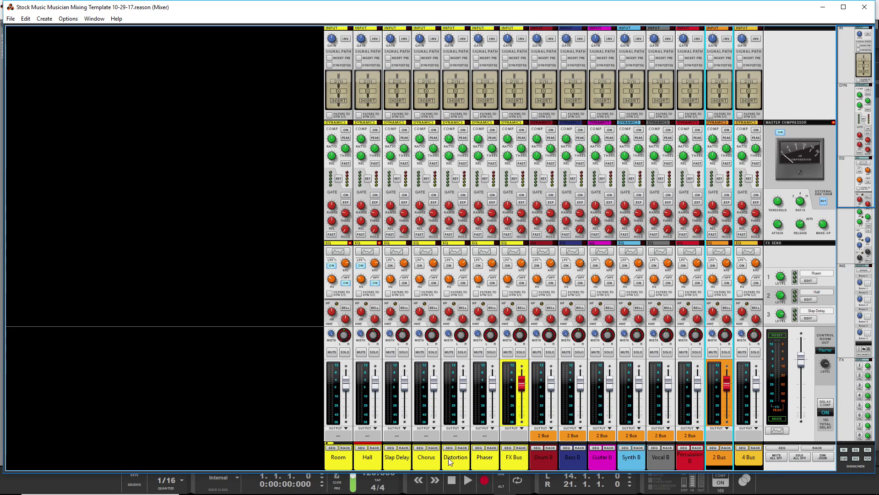
left_click(522, 432)
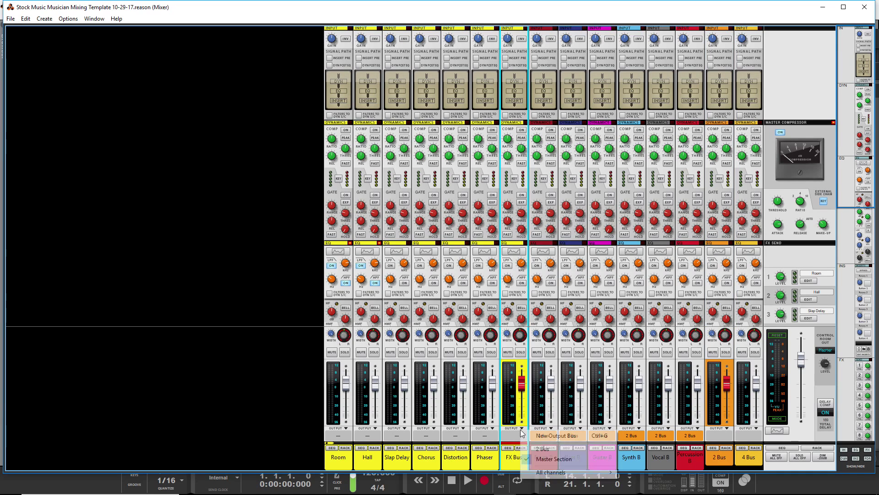
left_click(512, 458)
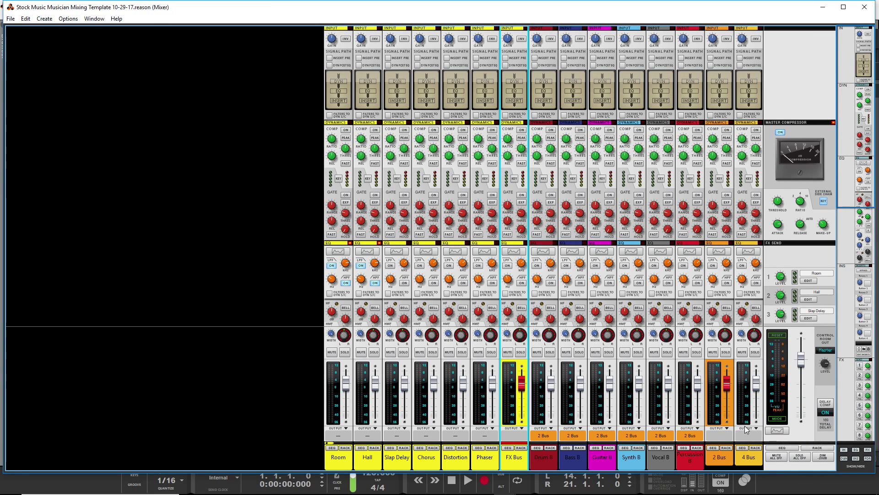
scroll(746, 429, "down", 3)
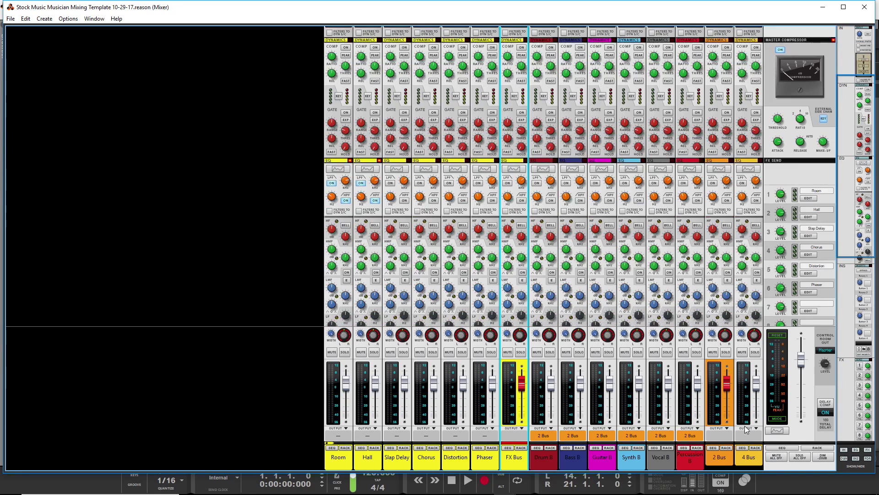
scroll(746, 429, "down", 10)
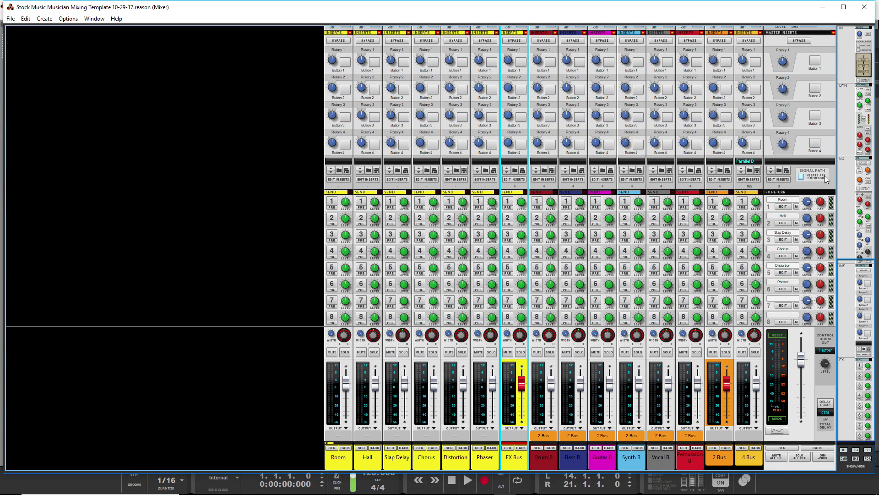
scroll(806, 178, "up", 5)
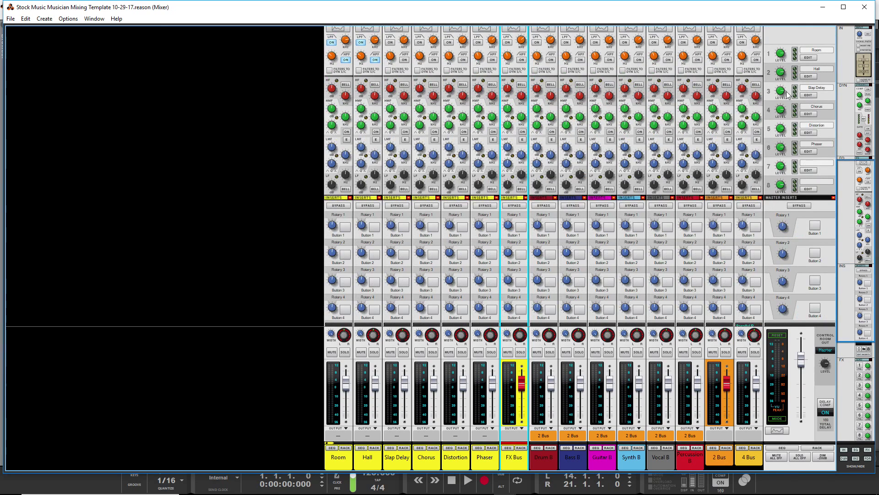
scroll(788, 94, "up", 4)
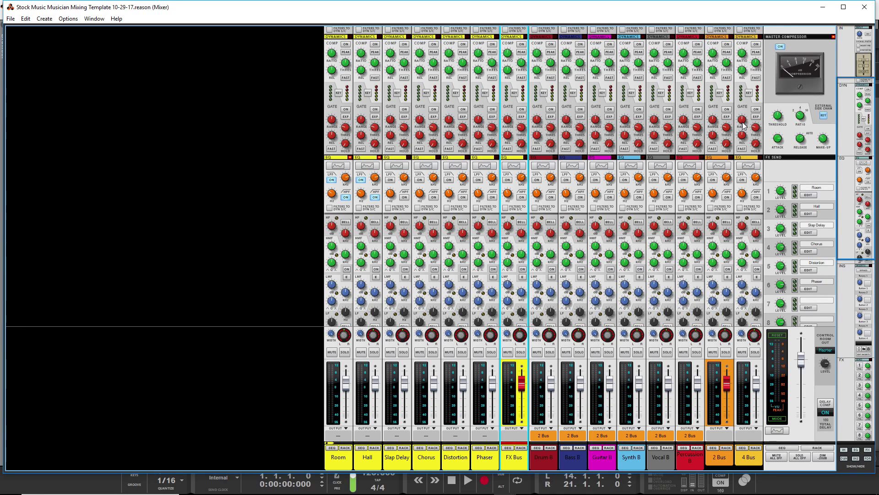
scroll(664, 183, "down", 8)
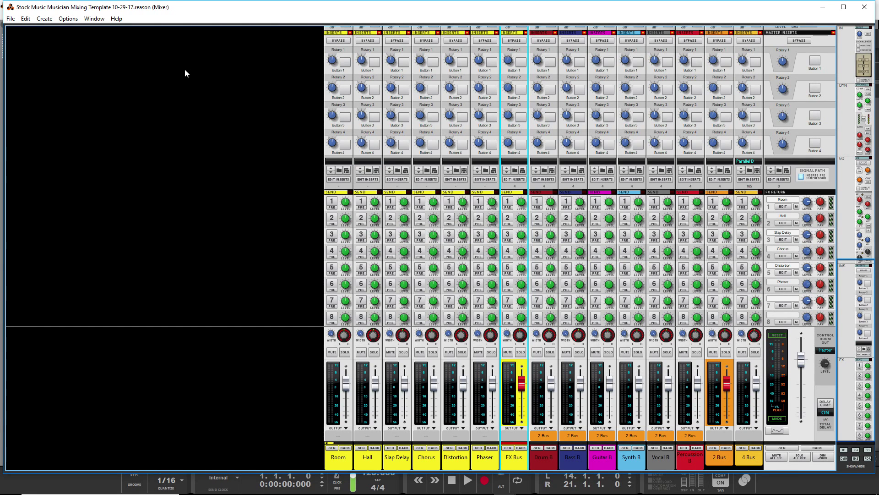
left_click(25, 18)
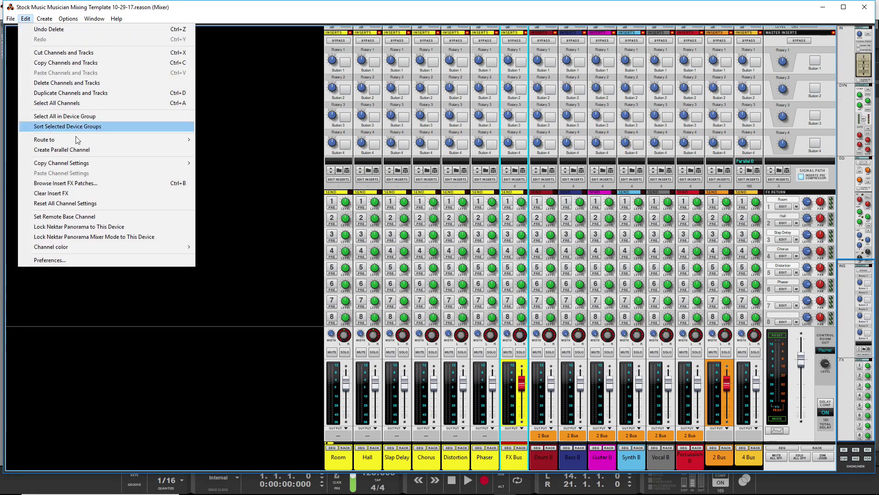
left_click(71, 259)
left_click(358, 76)
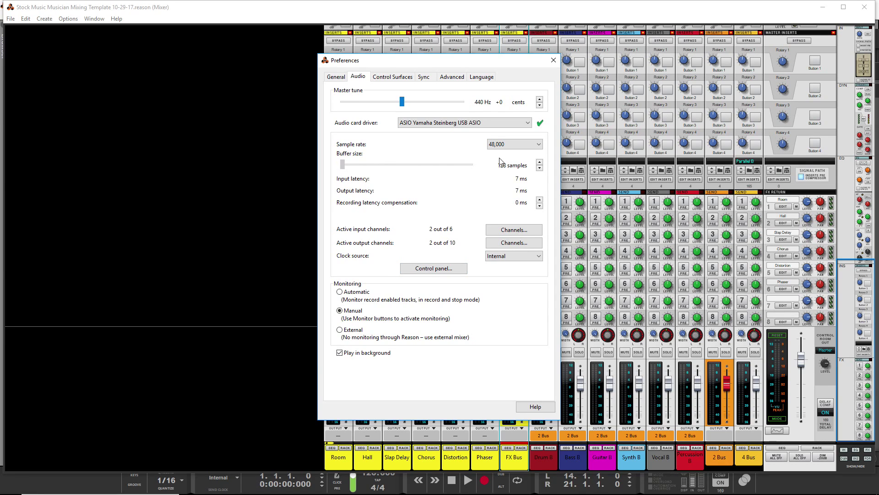
left_click(430, 269)
left_click(432, 250)
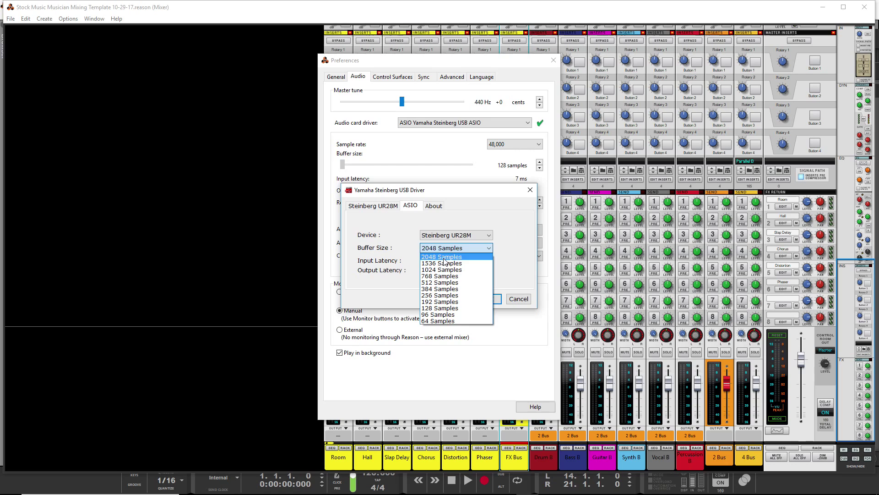
key("Escape")
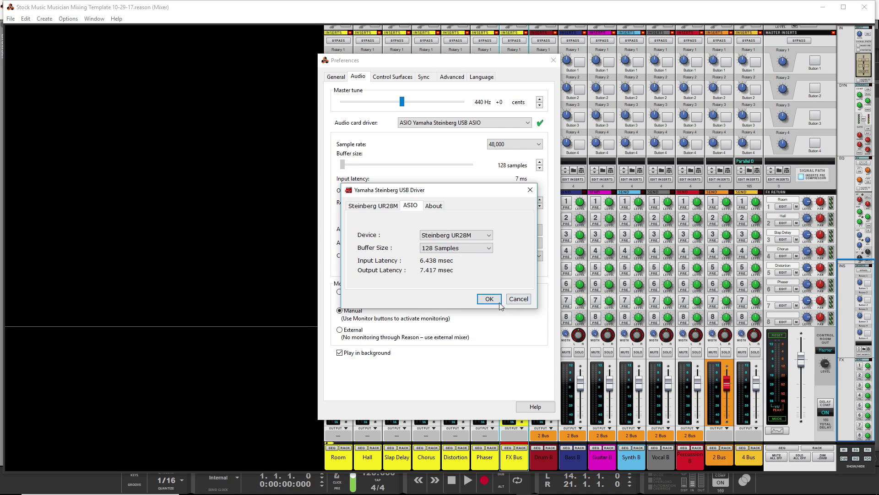
left_click(489, 300)
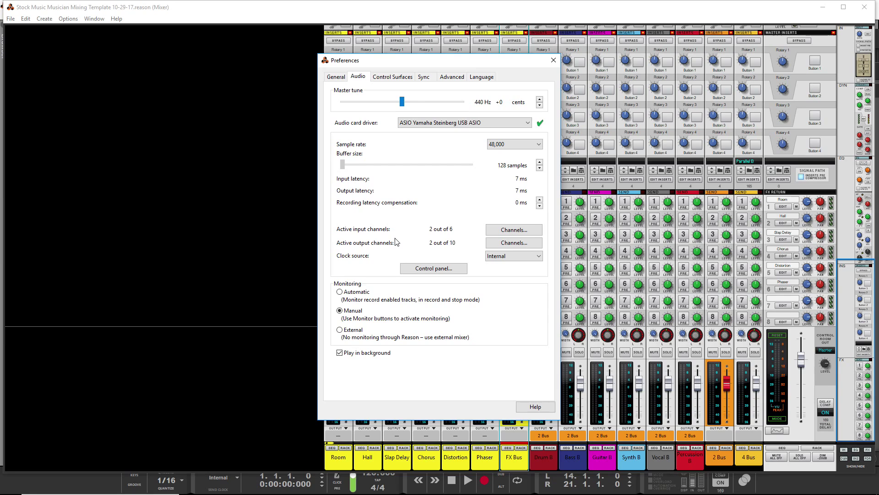
left_click(553, 60)
scroll(366, 177, "up", 5)
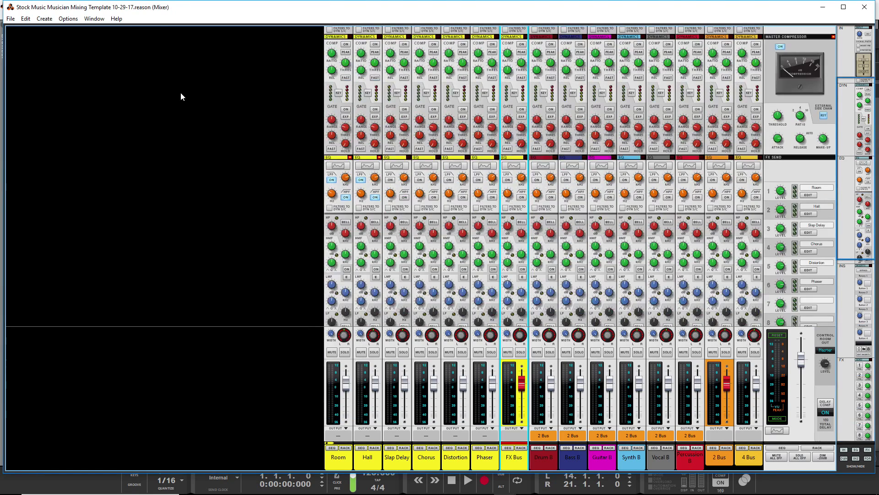
Maximize the mixer window and scroll through the Dynamics, EQ and Inserts sections of the strips
scroll(180, 96, "up", 3)
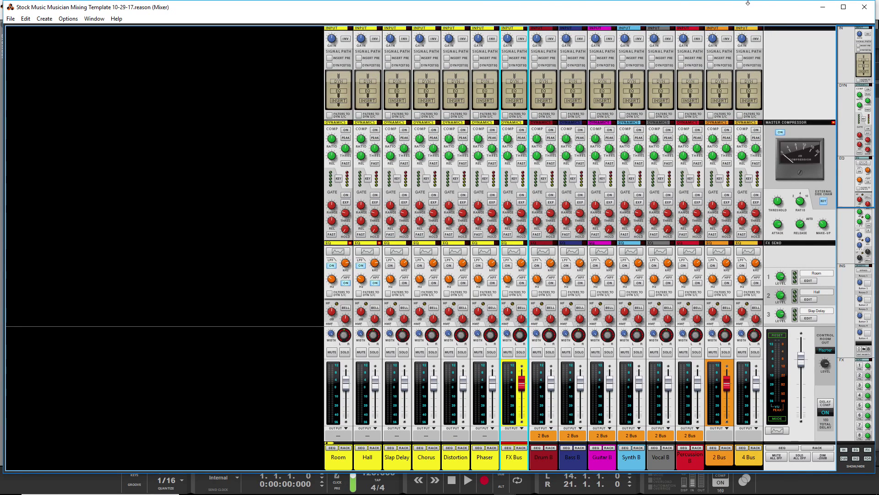
left_click(843, 7)
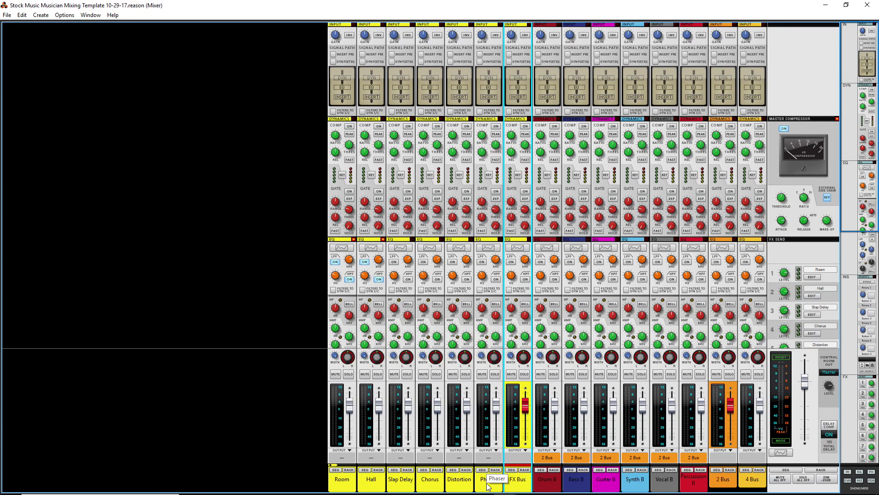
scroll(489, 481, "down", 7)
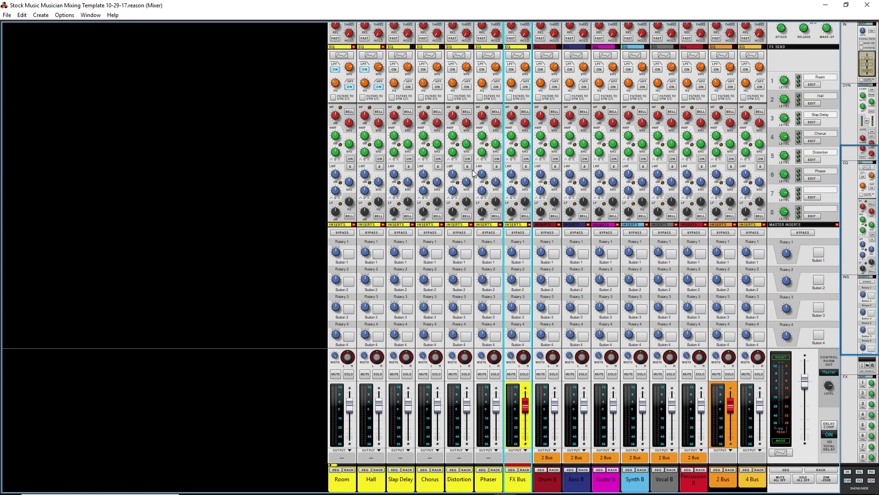
scroll(476, 173, "up", 5)
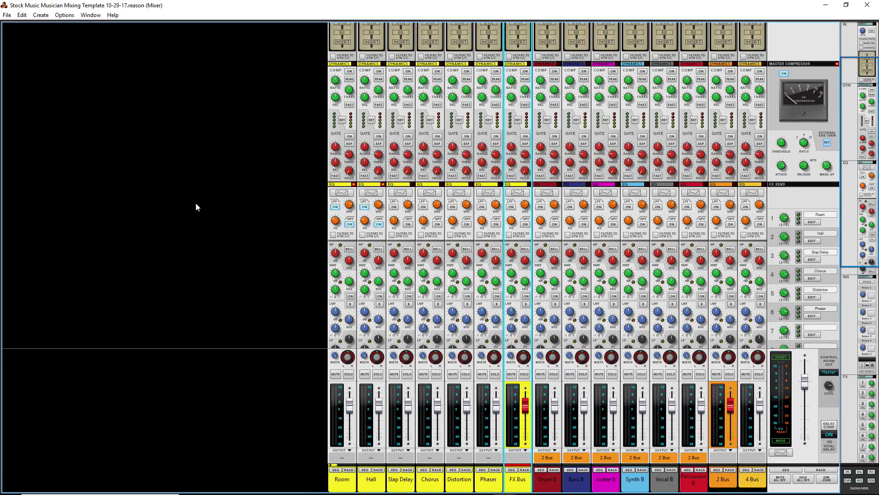
key("F6")
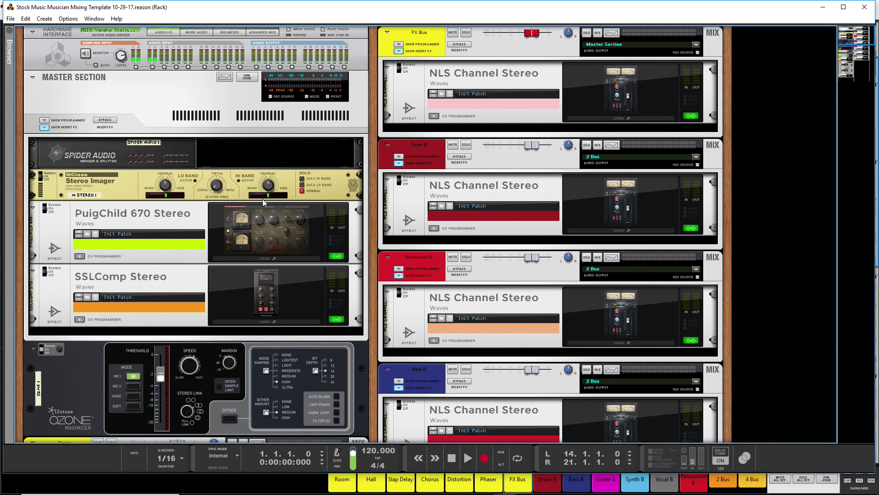
left_click(333, 184)
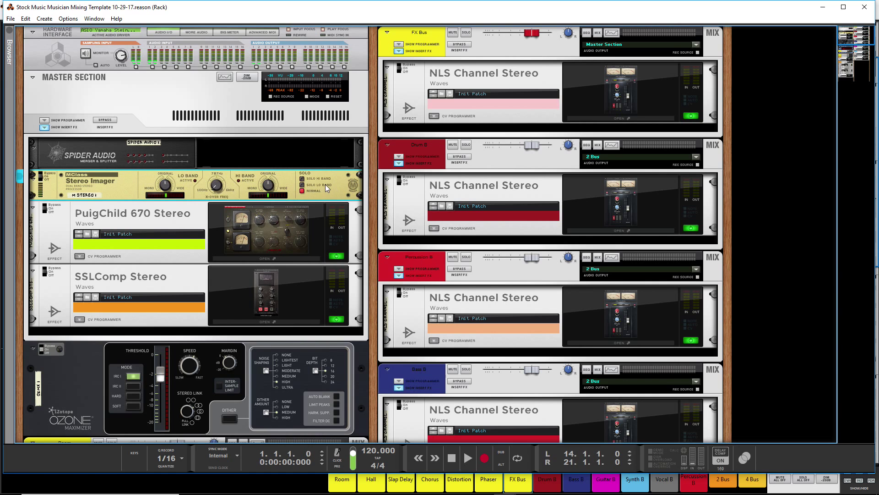
key("F5")
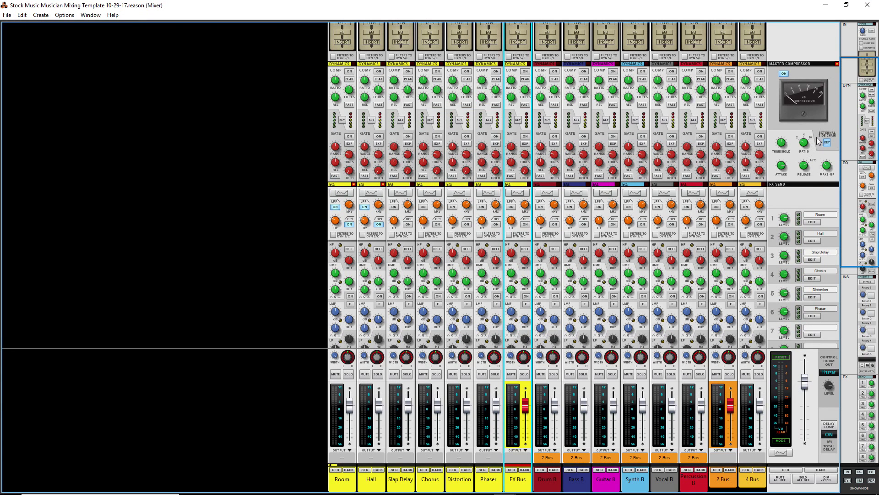
Show the rack with Stereo Imager, PuigChild 670, SSLComp and Ozone Maximizer on the master
key("F6")
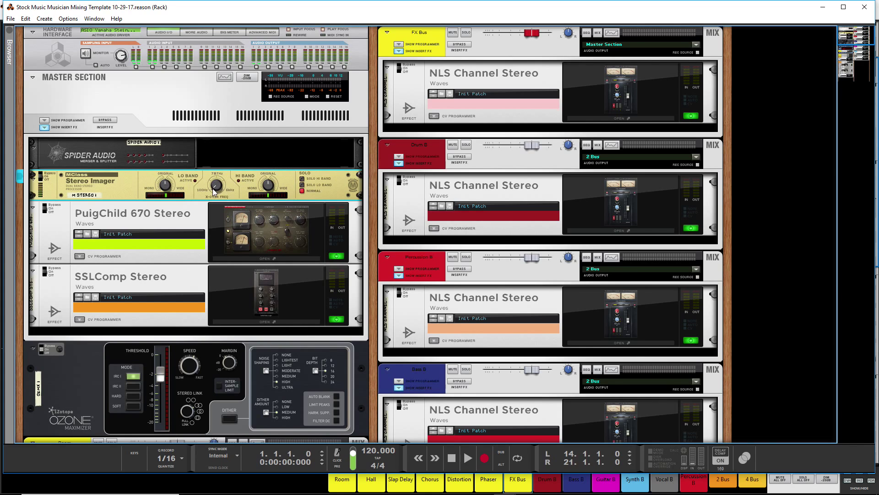
mouse_move(213, 191)
left_click(39, 365)
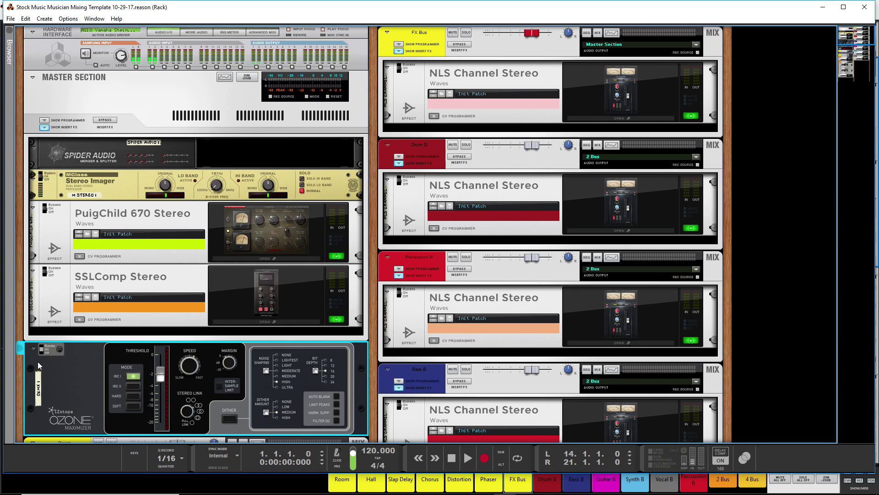
left_click(169, 87)
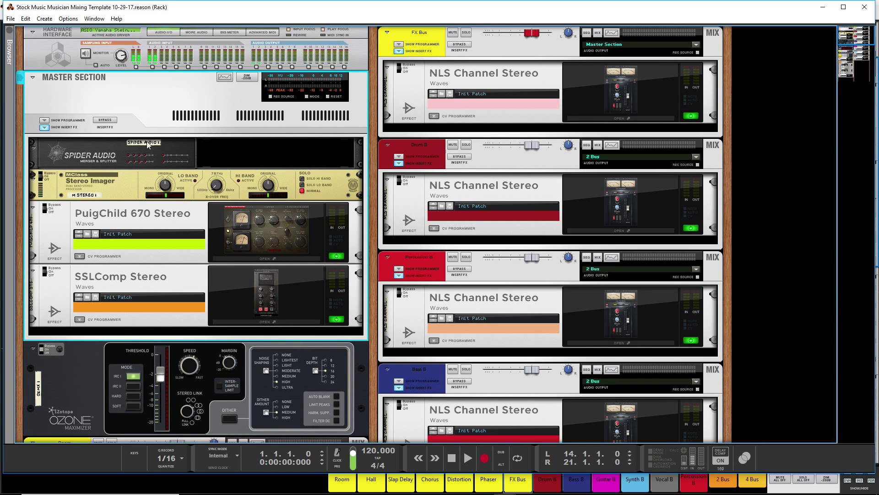
key("Tab")
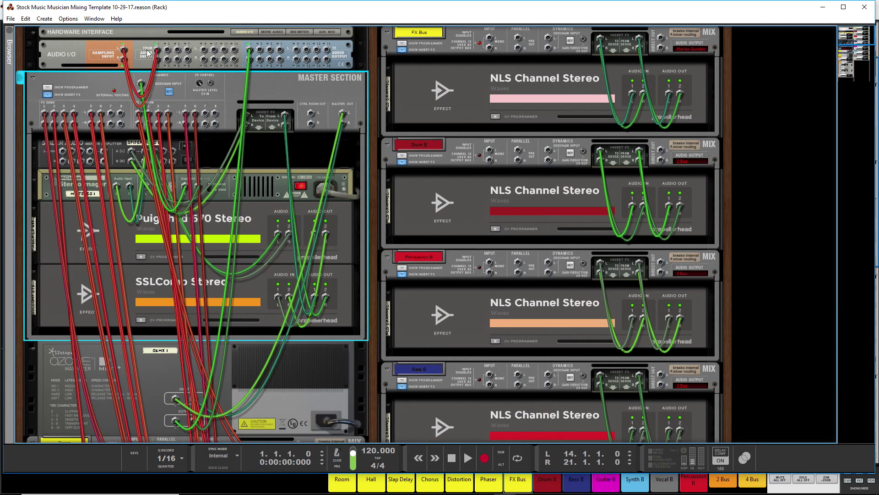
scroll(315, 298, "down", 1)
left_click(321, 327)
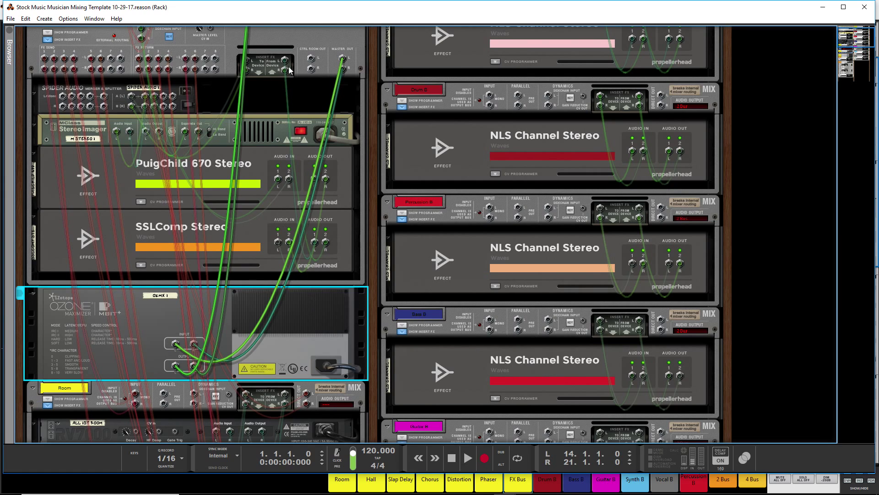
scroll(229, 291, "up", 1)
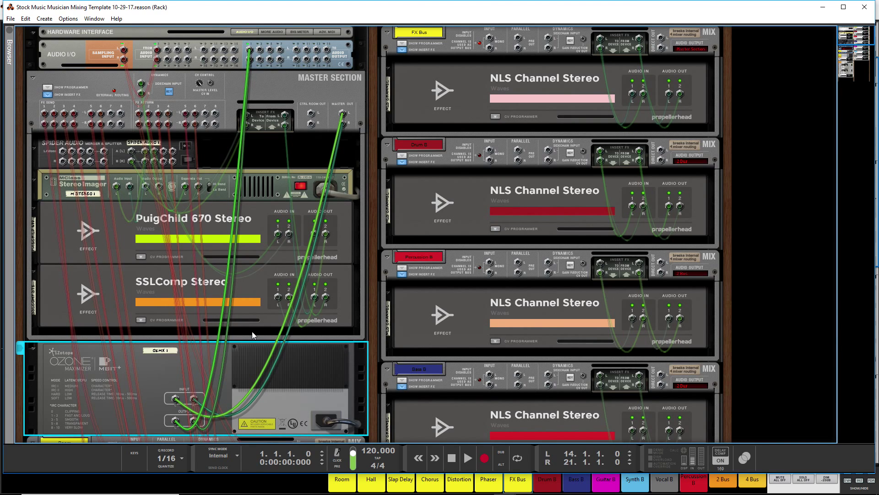
key("k")
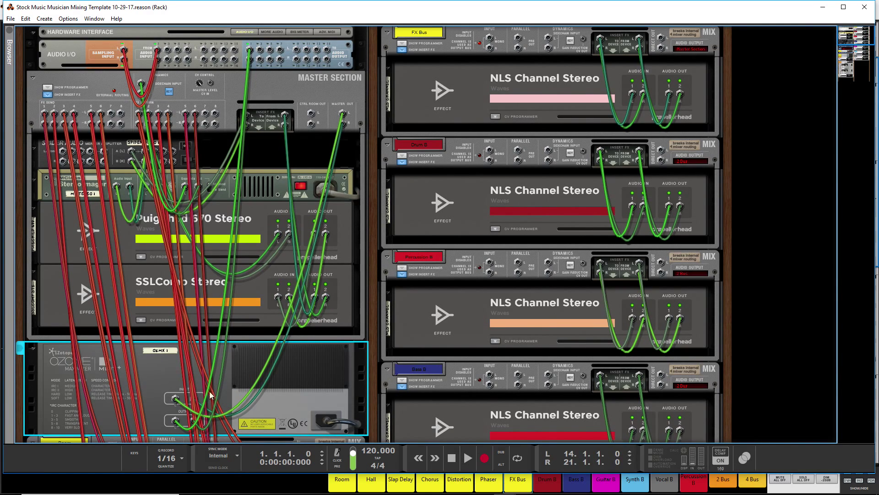
key("Tab")
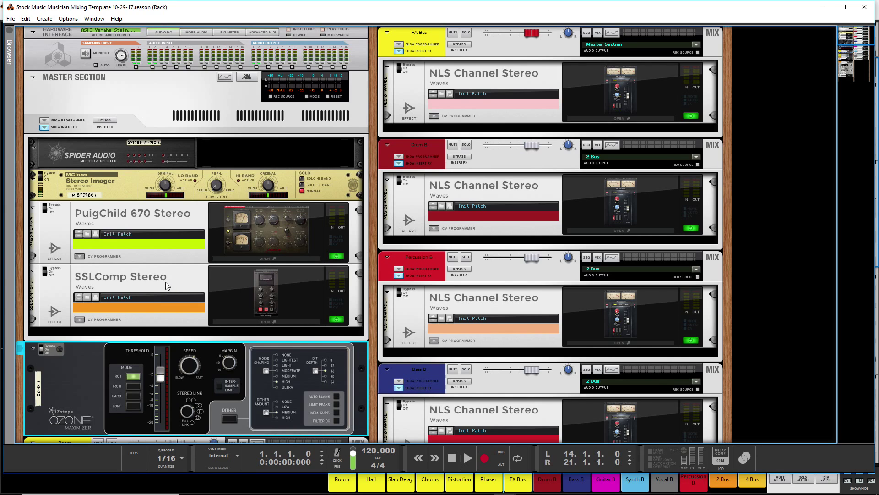
scroll(166, 282, "down", 8)
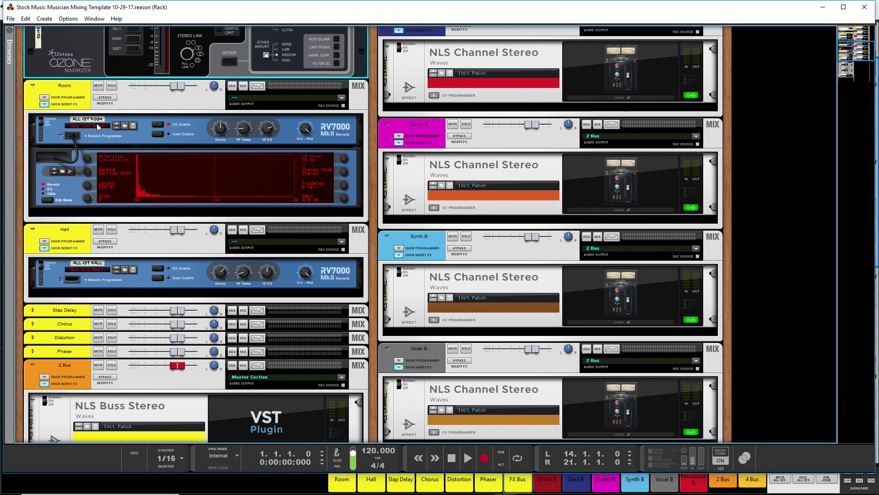
left_click(33, 85)
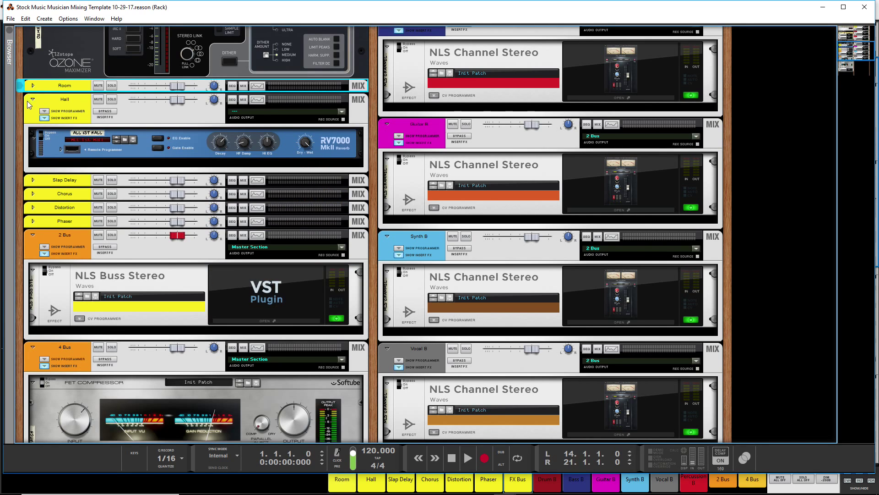
left_click(32, 100)
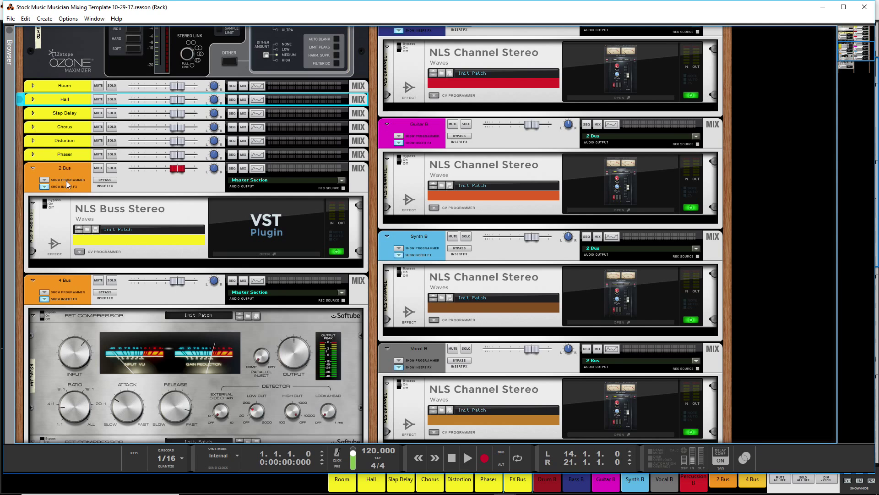
scroll(64, 180, "down", 3)
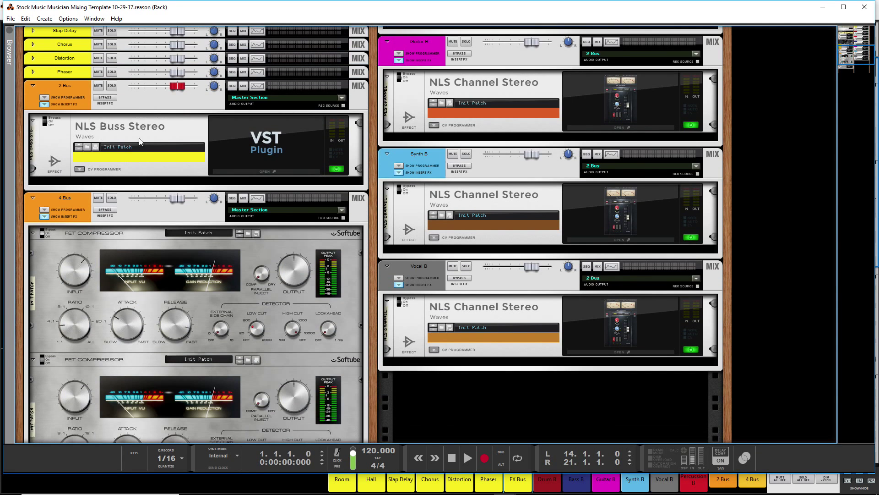
scroll(540, 411, "up", 5)
scroll(539, 411, "down", 6)
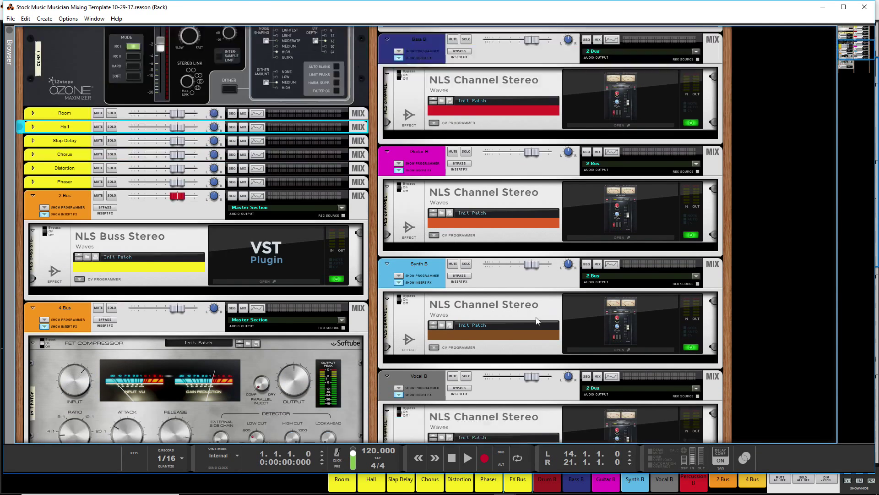
scroll(458, 232, "up", 12)
scroll(449, 127, "up", 5)
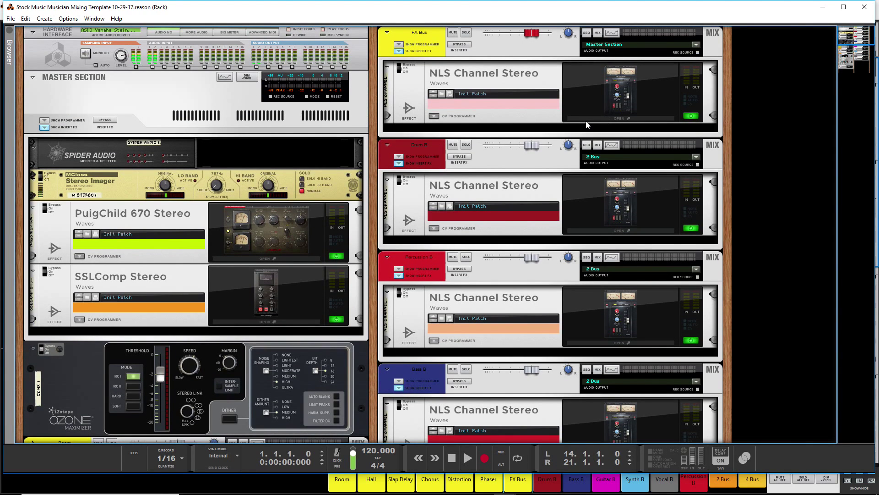
scroll(584, 133, "down", 2)
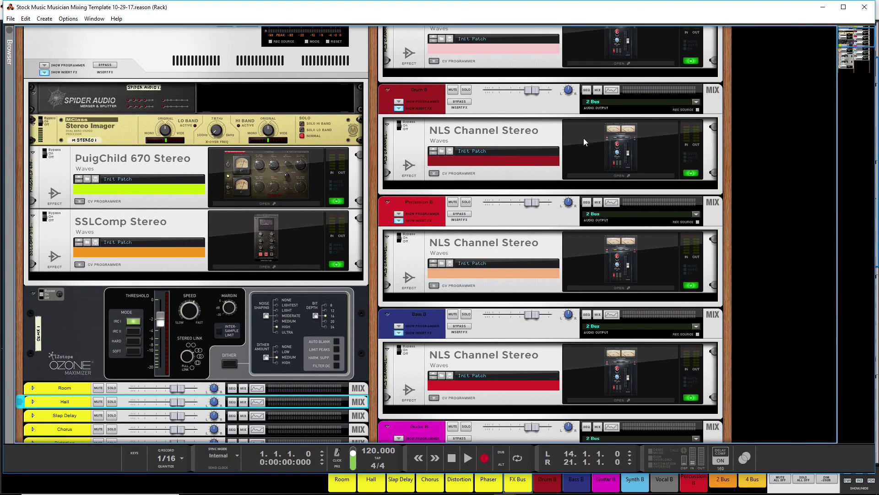
scroll(340, 180, "up", 2)
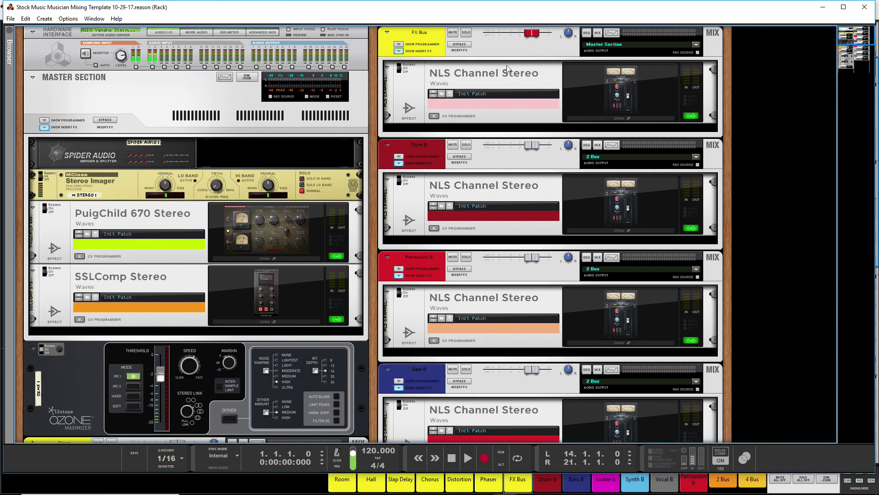
scroll(219, 344, "down", 6)
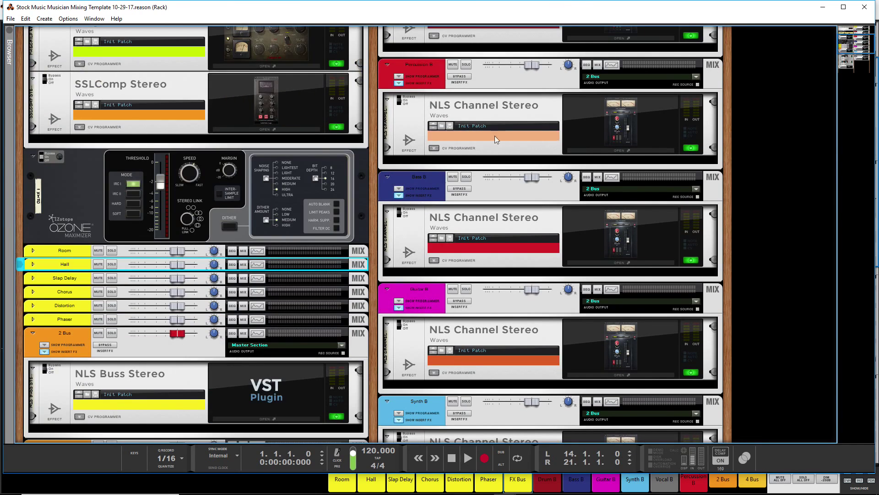
scroll(431, 296, "down", 1)
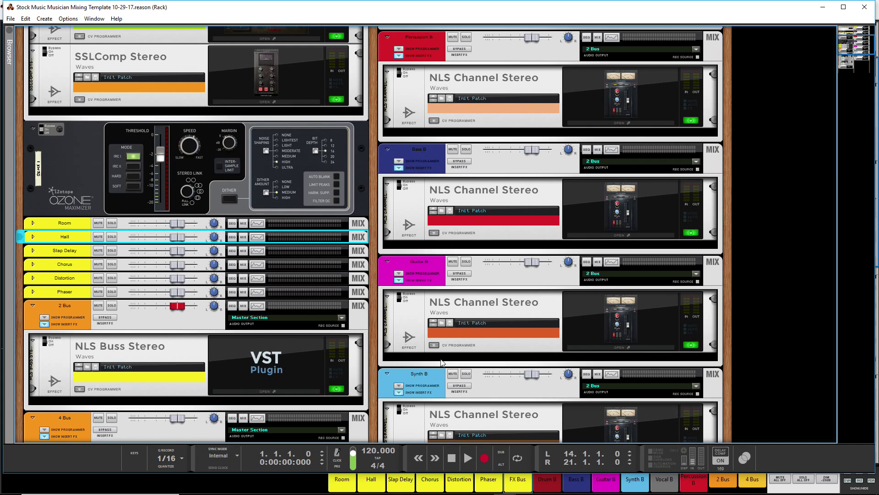
Audition Mike on the Guitar channel's NLS Channel Stereo 4, revert to Spike, and close it
left_click(617, 345)
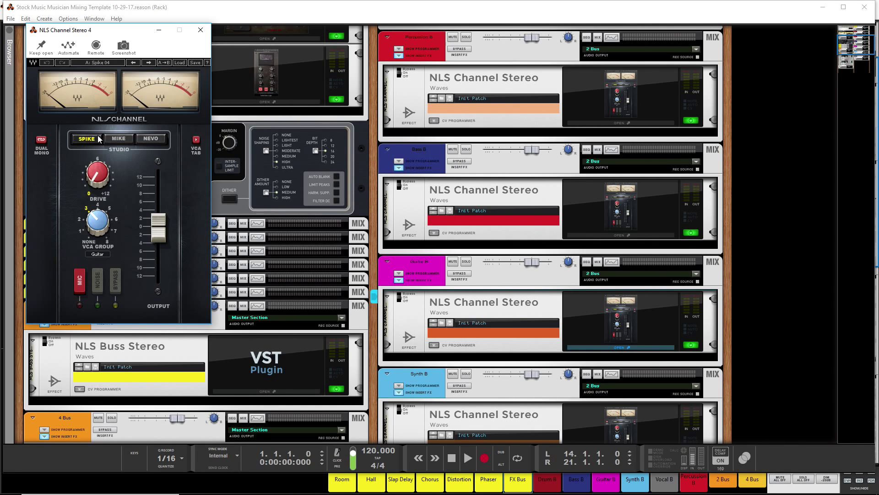
left_click(128, 138)
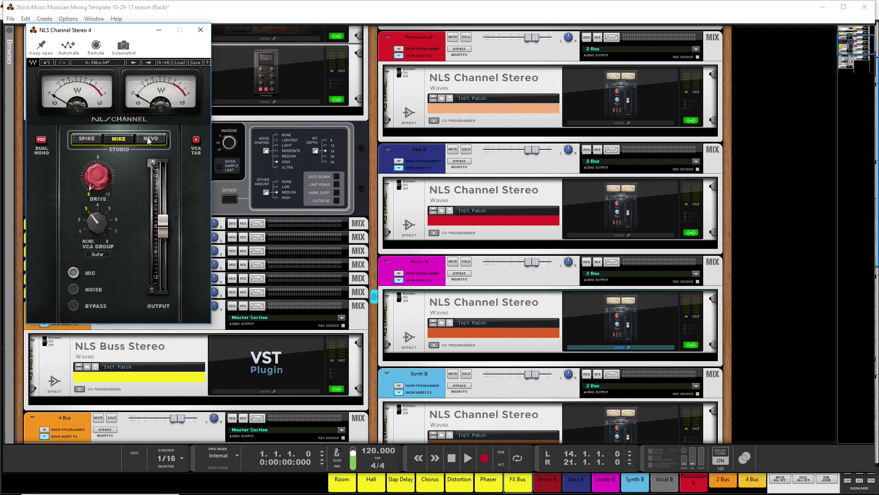
left_click(97, 138)
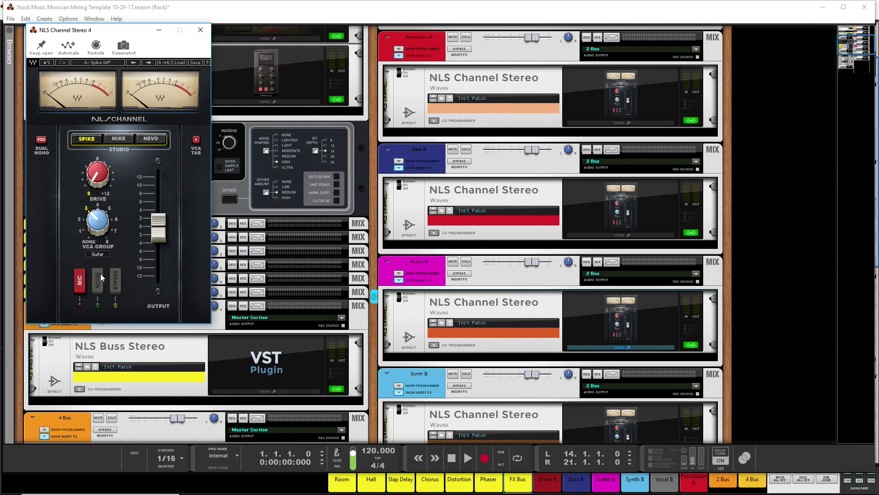
left_click(200, 30)
scroll(621, 265, "down", 3)
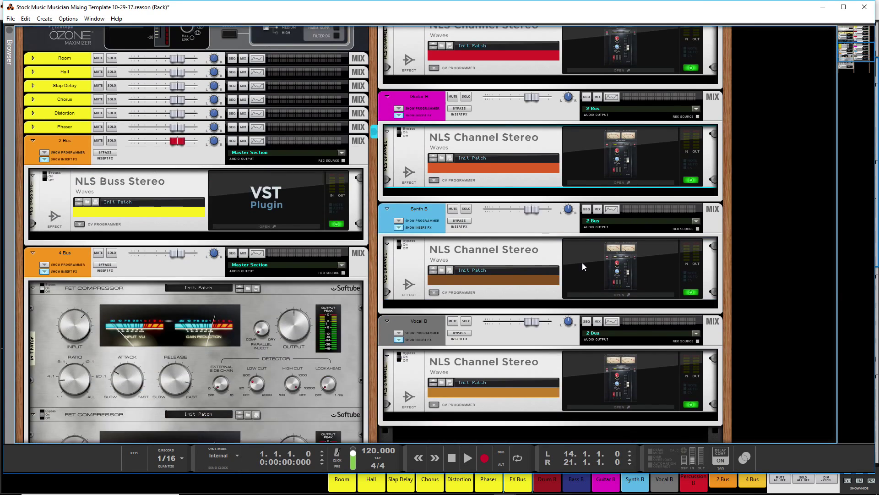
scroll(561, 241, "up", 7)
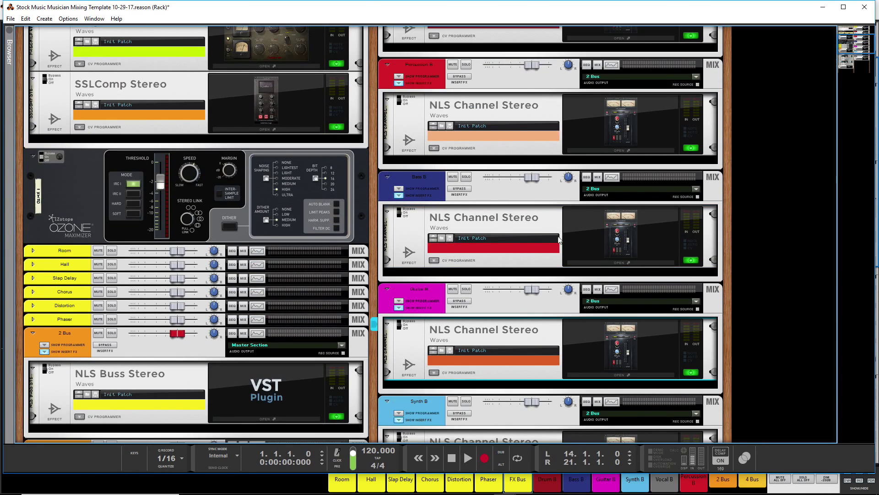
scroll(538, 221, "down", 6)
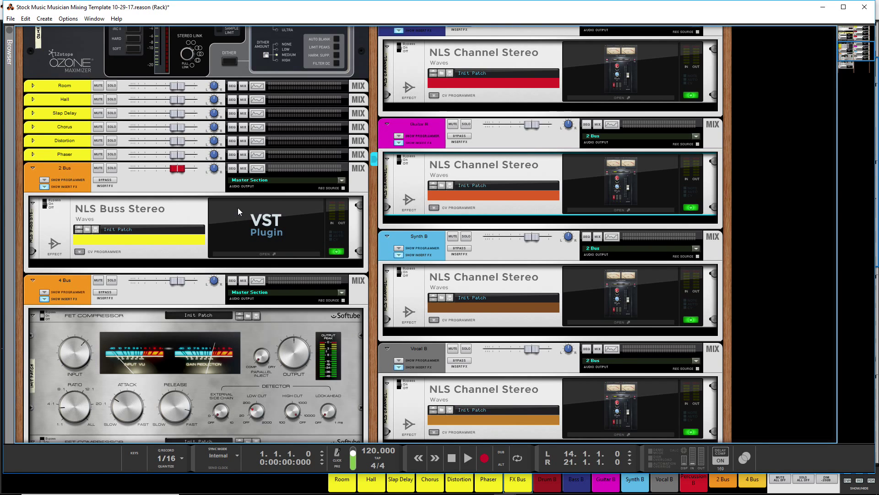
scroll(237, 208, "down", 3)
scroll(153, 317, "down", 7)
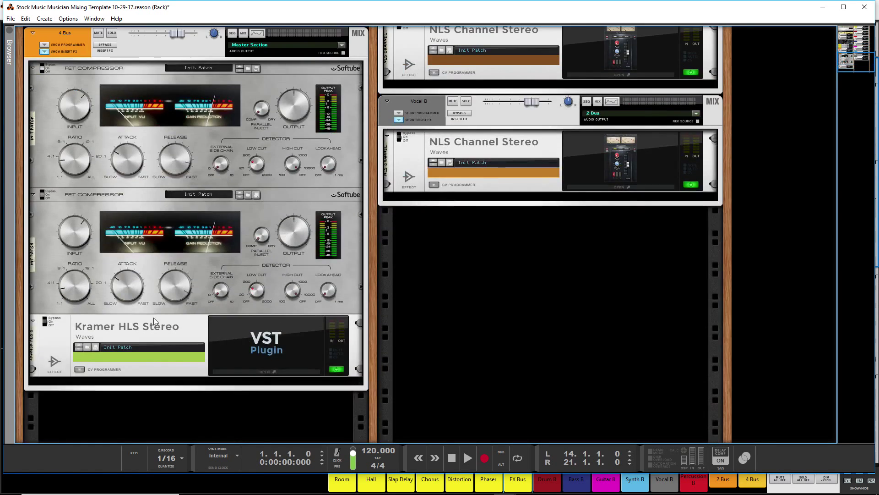
scroll(153, 317, "up", 4)
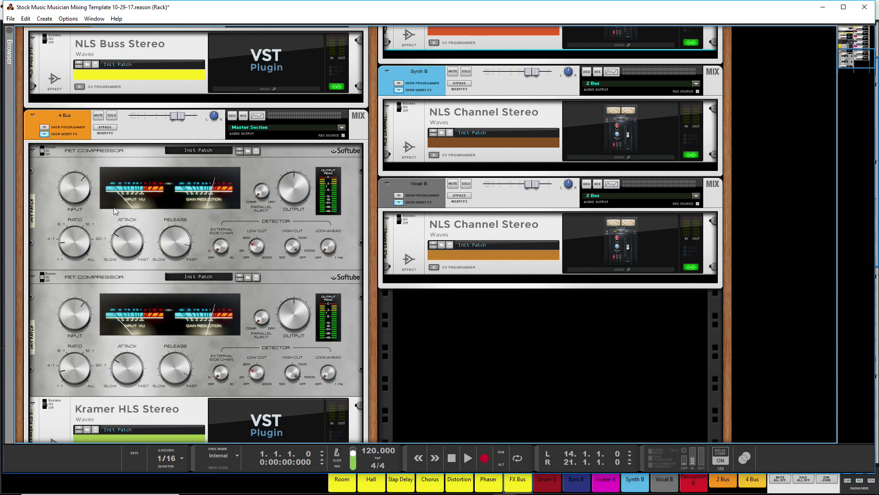
scroll(107, 270, "down", 1)
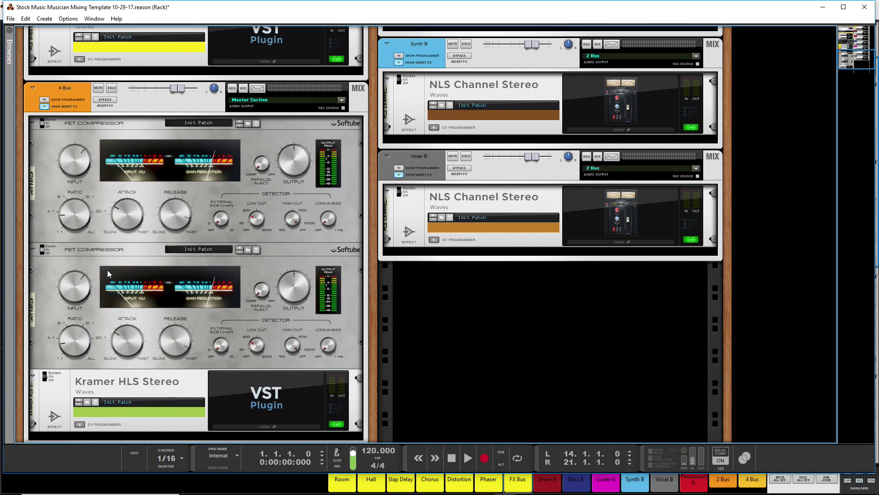
left_click(286, 425)
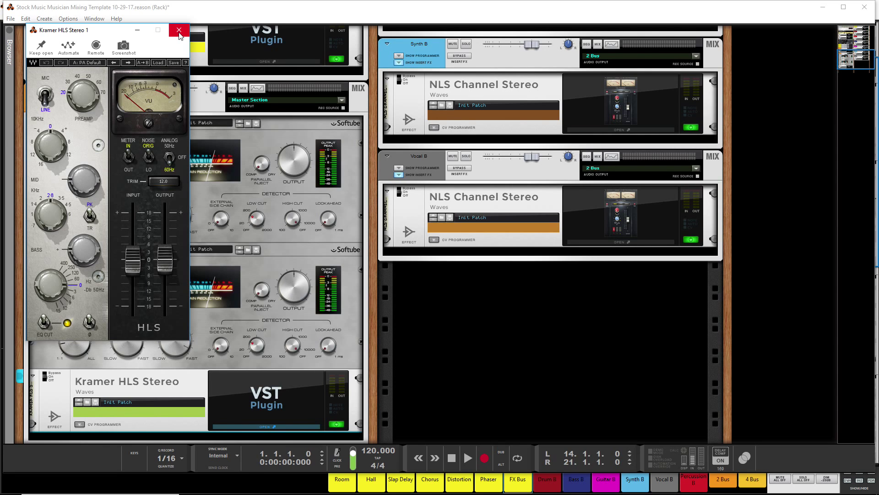
left_click(179, 32)
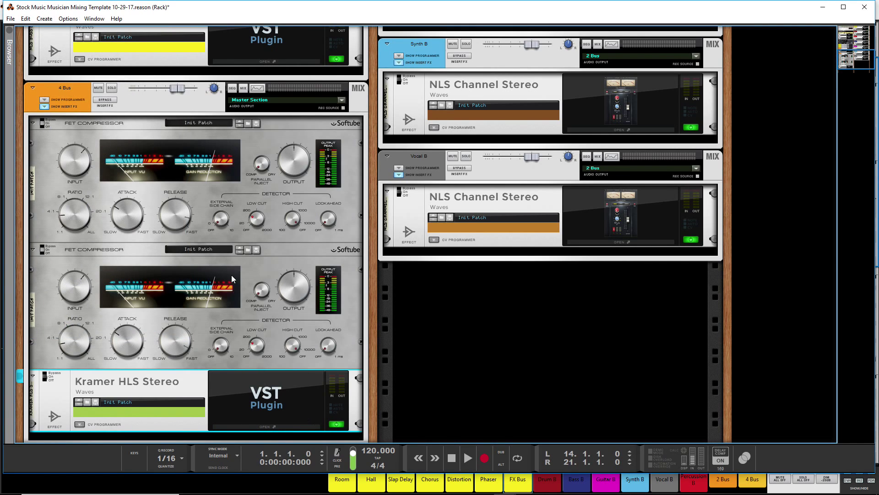
scroll(300, 262, "up", 3)
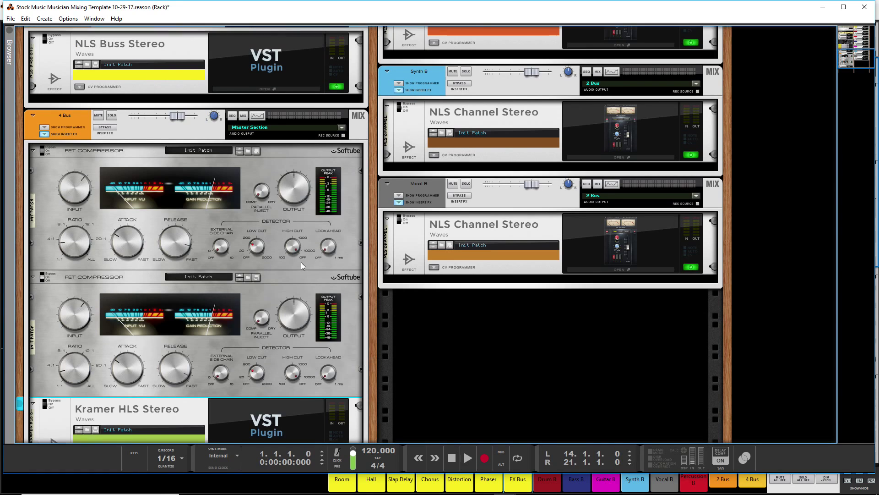
scroll(182, 134, "up", 5)
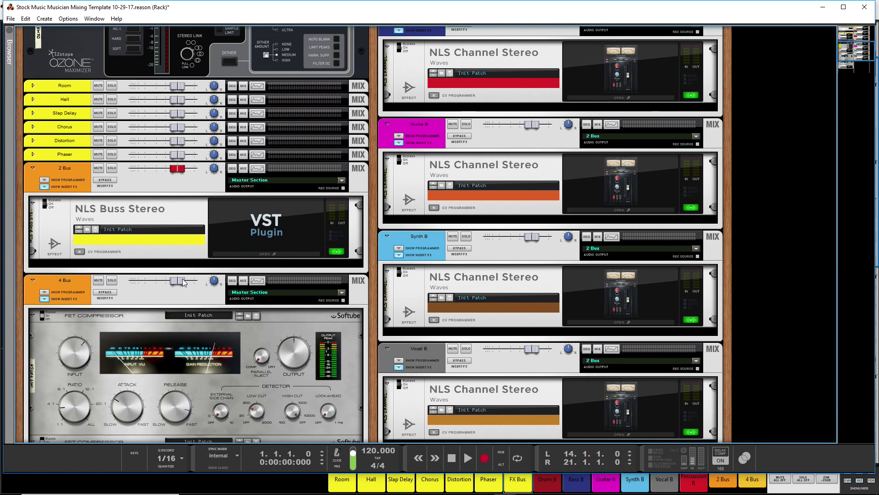
Pull the 4 Bus fader down to about -20 dB, then restore it to about -0.11 dB
left_click_drag(185, 283, 155, 285)
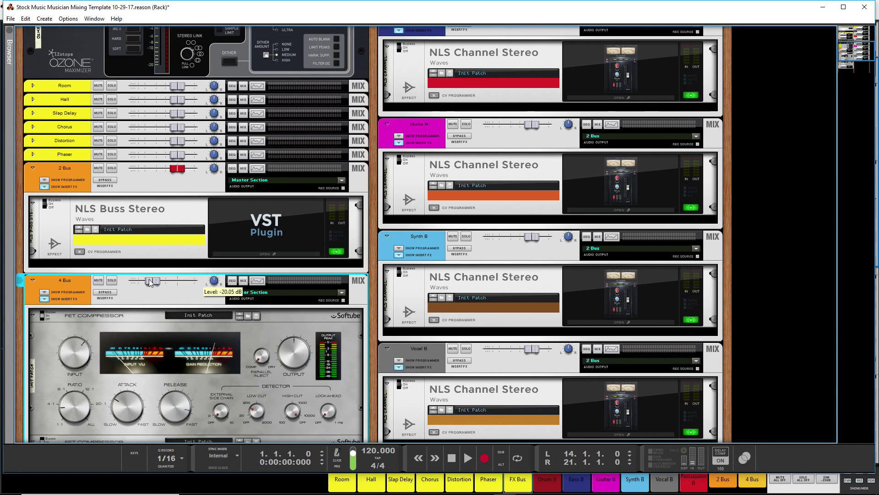
left_click_drag(151, 281, 180, 286)
scroll(256, 215, "up", 6)
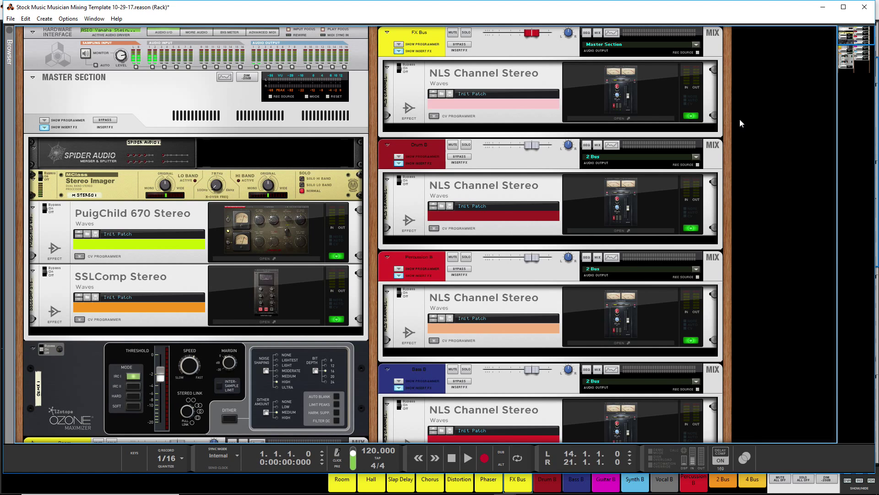
Open the FX Bus NLS Channel plugin and close it again
scroll(685, 125, "down", 8)
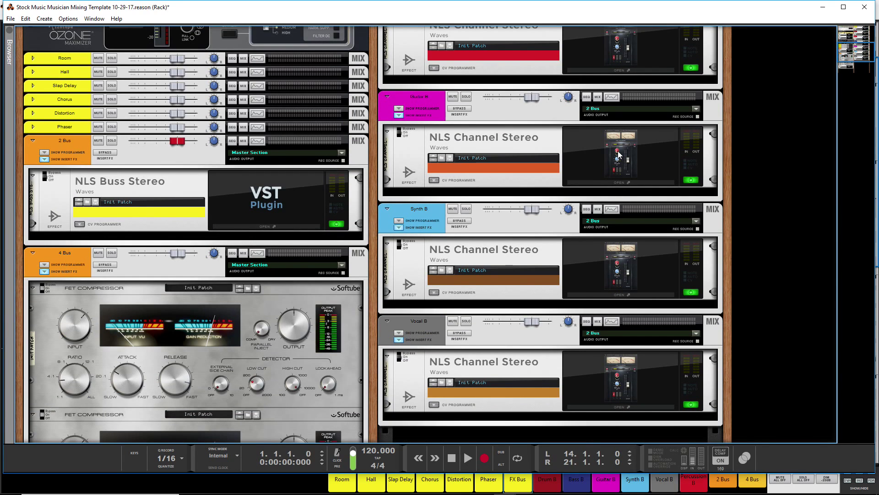
scroll(619, 154, "up", 8)
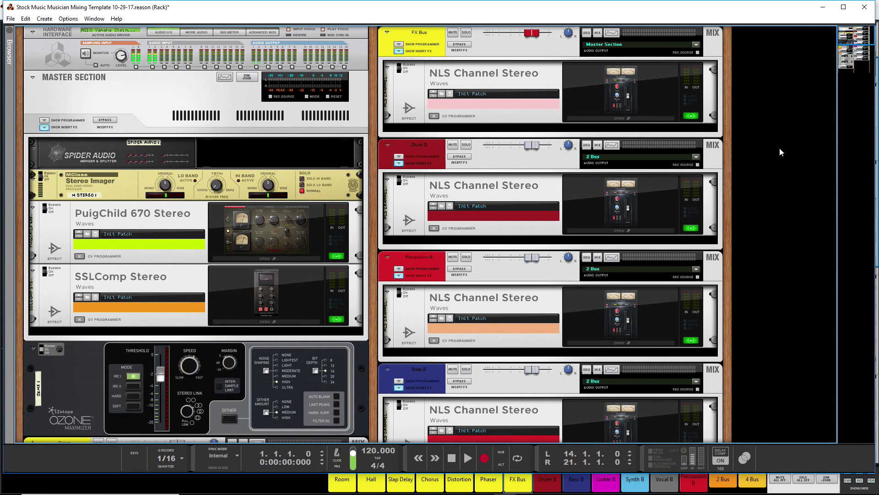
scroll(778, 152, "down", 5)
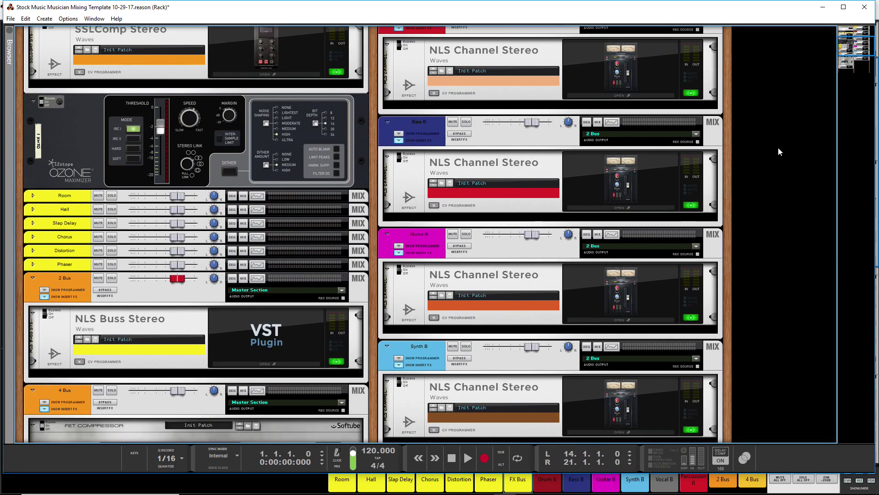
scroll(779, 147, "down", 3)
scroll(779, 147, "up", 3)
scroll(769, 147, "up", 5)
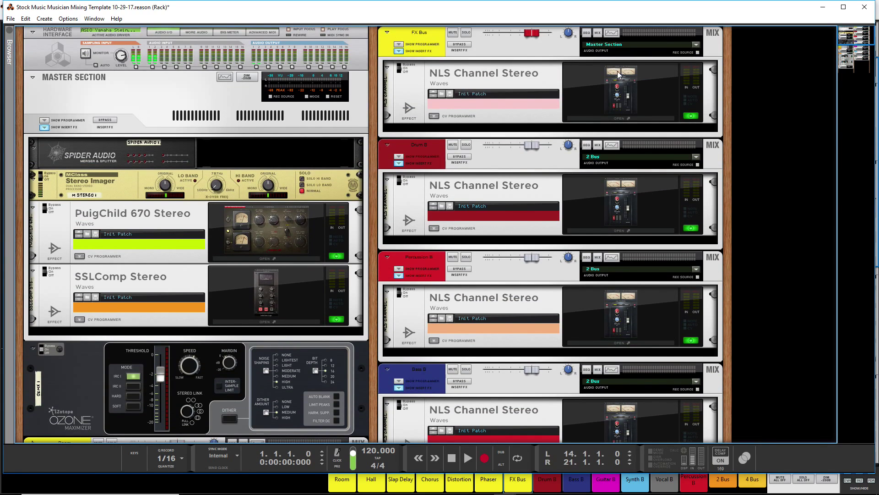
left_click(621, 79)
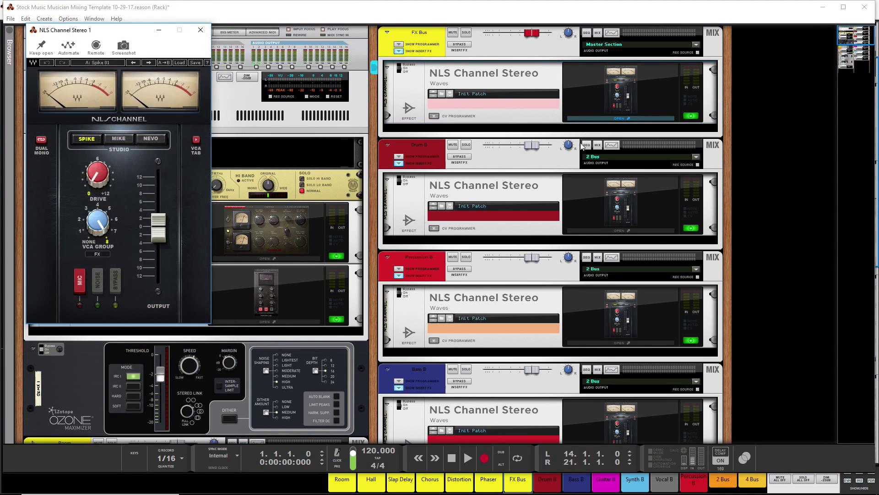
left_click(200, 31)
Maximize the Reason window so the rack with the Spider Audio Merger & Splitter fills the screen
scroll(507, 274, "down", 3)
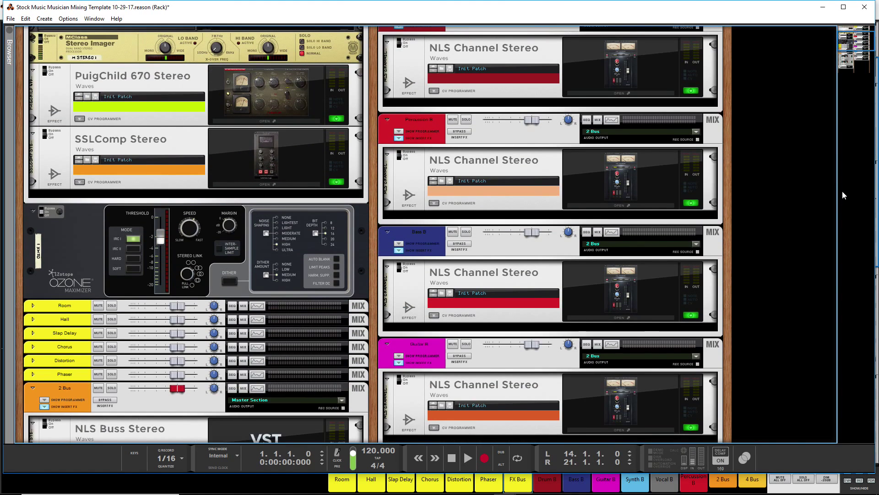
scroll(818, 183, "down", 7)
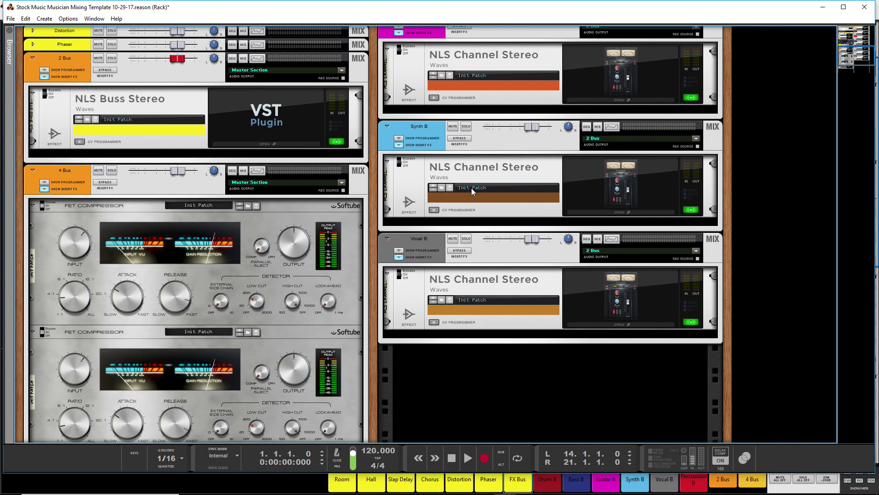
scroll(756, 206, "up", 13)
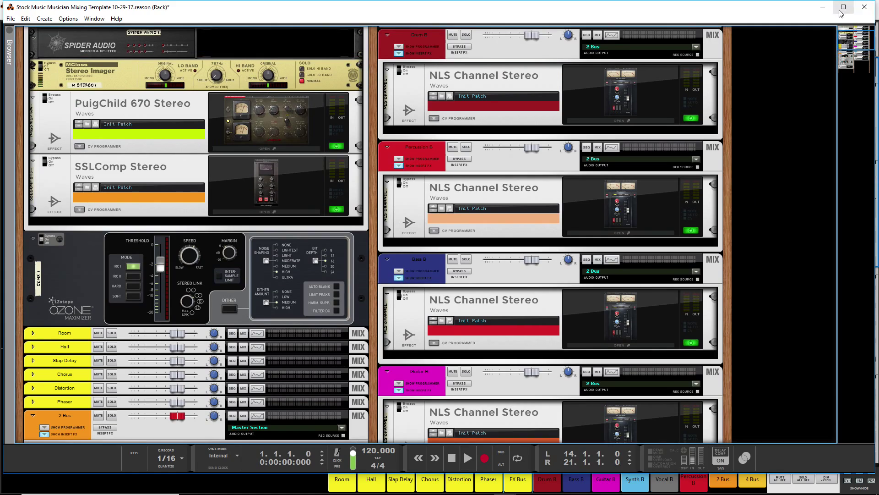
left_click(842, 8)
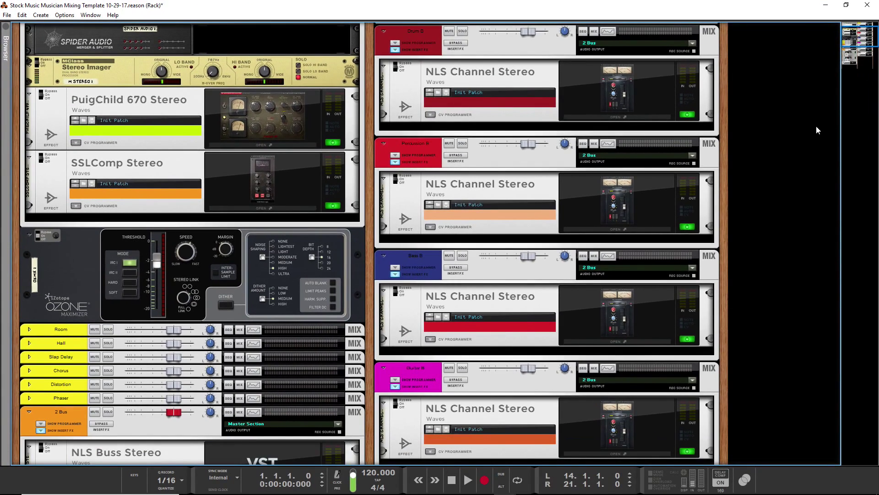